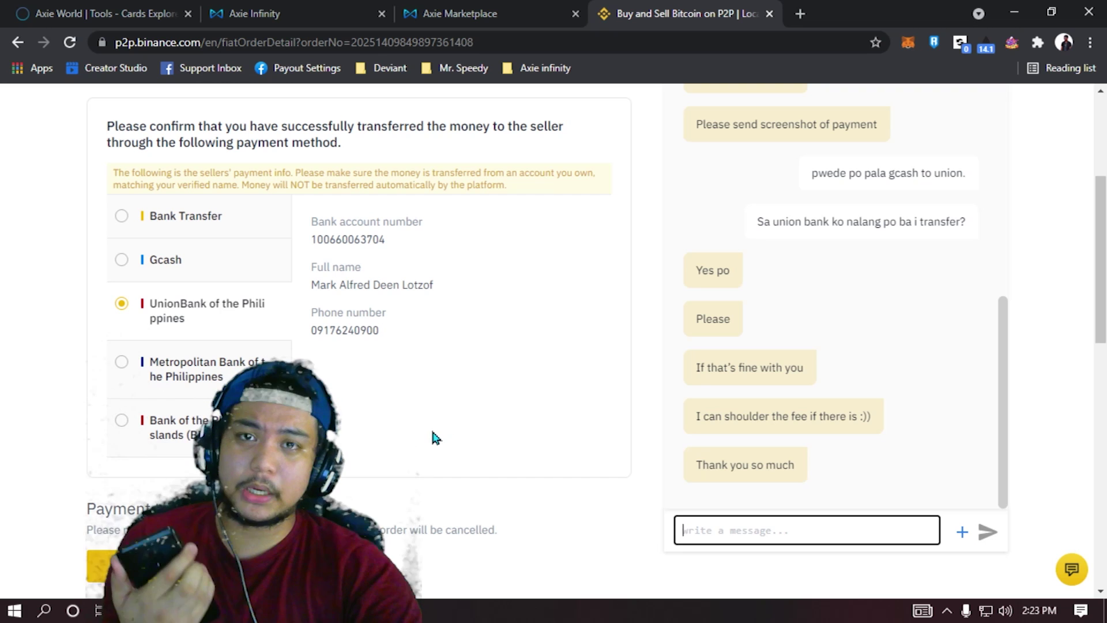
Step: Mark the ETH order's payment as transferred and confirm the successful UnionBank of the Philippines payment to the seller
scroll(413, 504, down, 1)
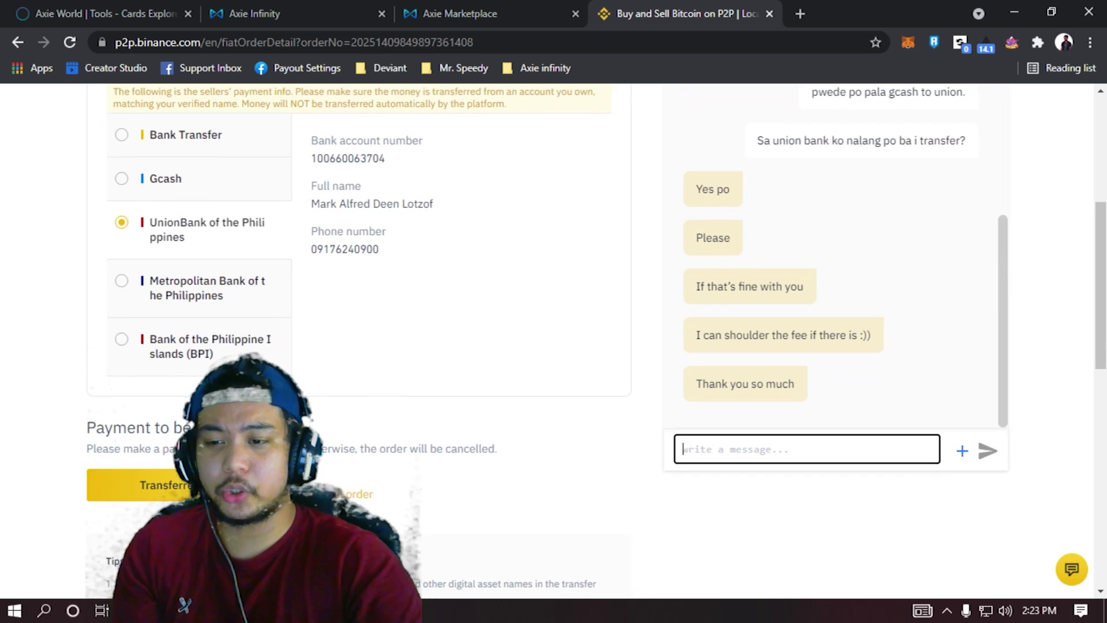
click(167, 484)
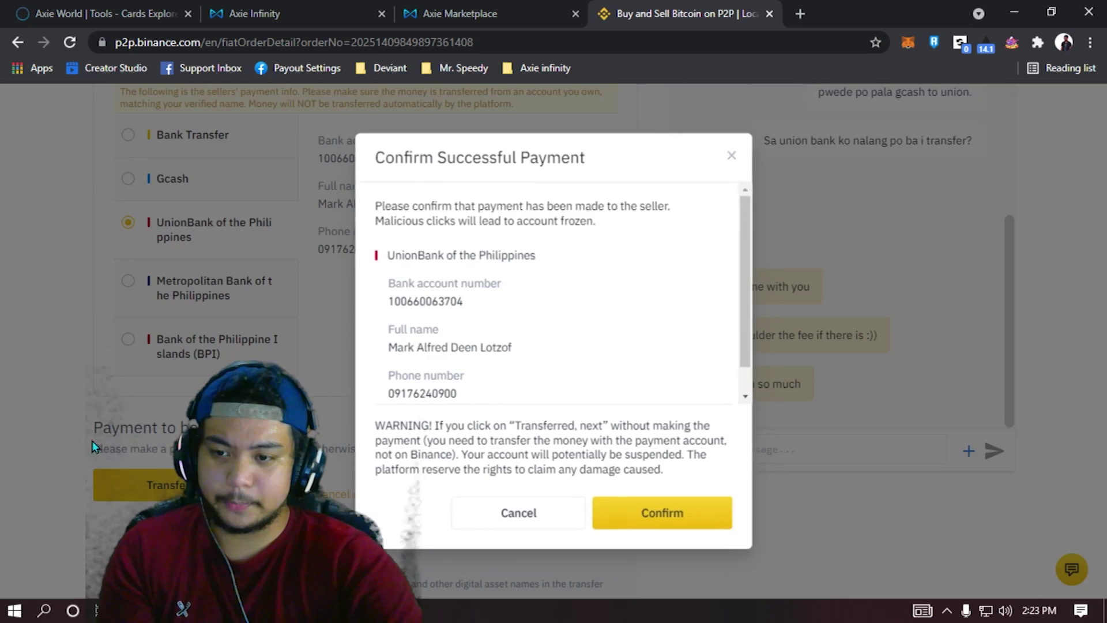
scroll(690, 336, down, 1)
scroll(689, 336, up, 1)
click(660, 511)
Step: Send the seller the chat message "Sent po" and attach today's payment screenshot from the Downloads folder
click(792, 486)
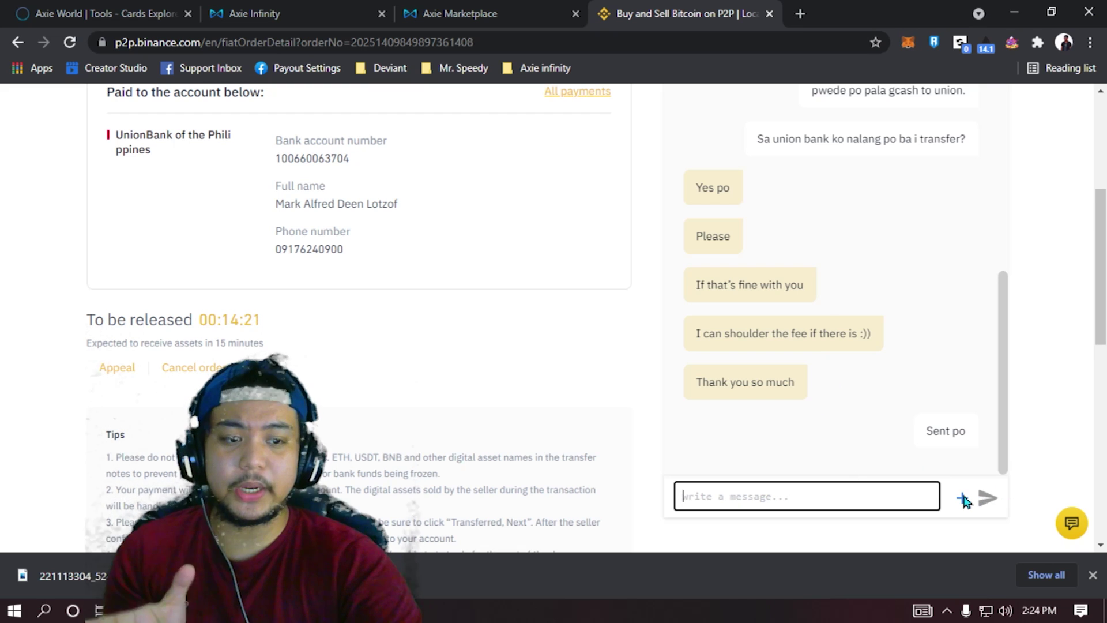
click(964, 499)
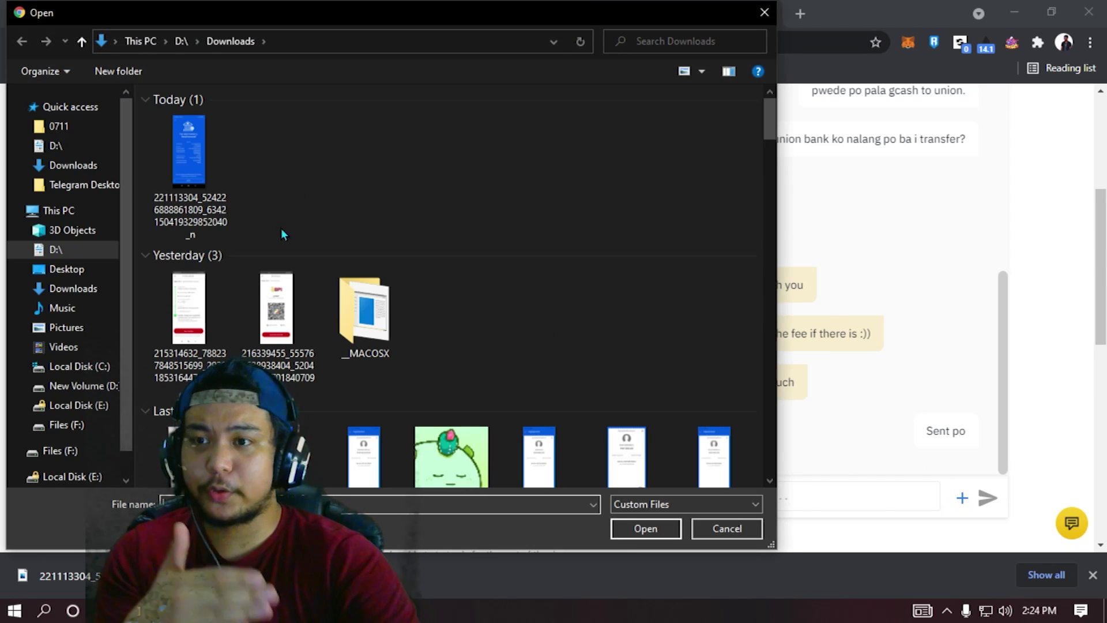
double_click(205, 148)
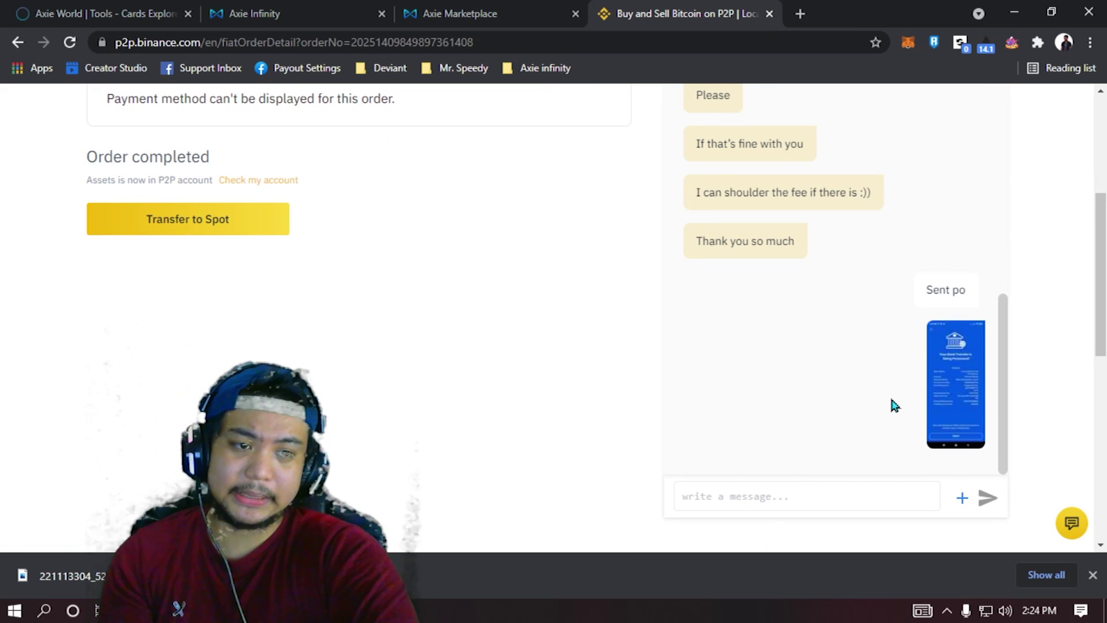
Step: Review the order's status, amount, price and quantity along with the payment screenshot in the chat
scroll(917, 401, up, 1)
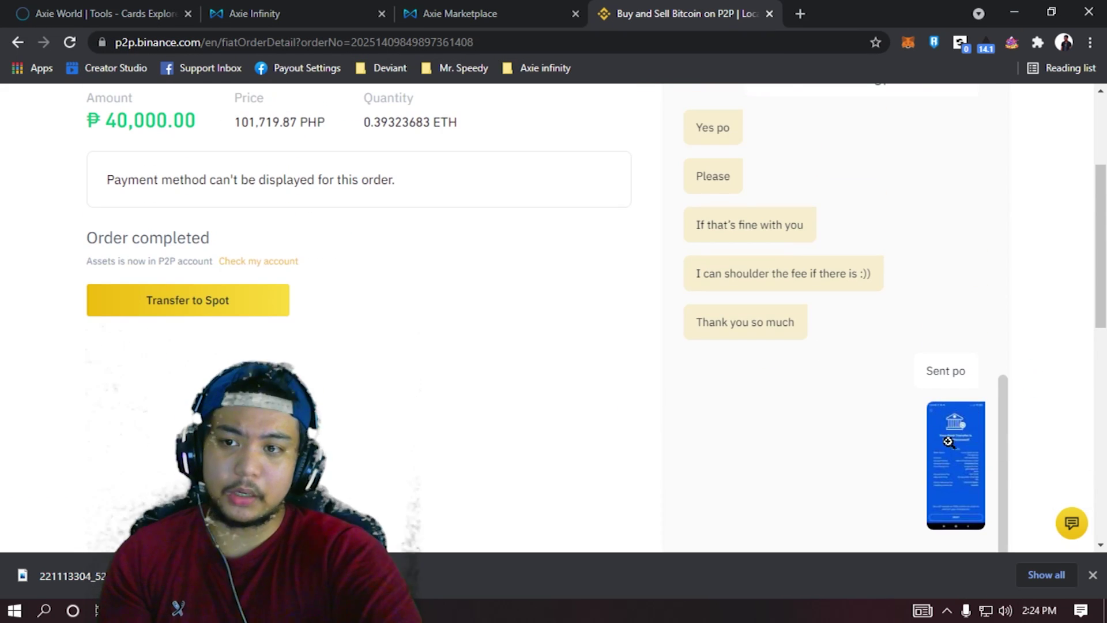
scroll(949, 442, up, 1)
scroll(466, 383, up, 1)
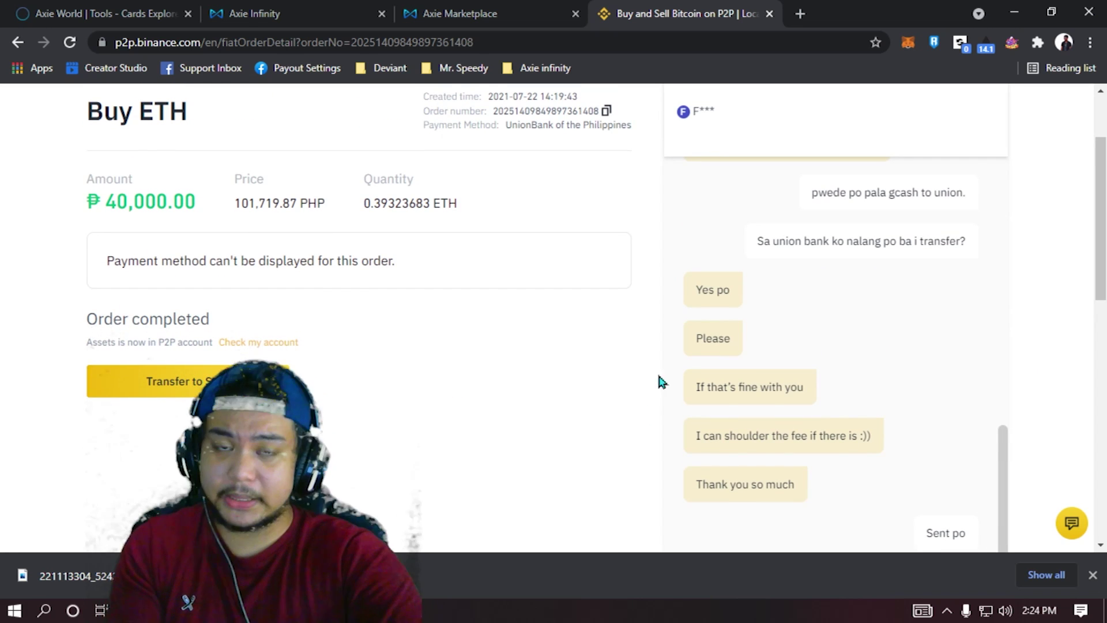
scroll(853, 382, down, 1)
scroll(1048, 386, down, 2)
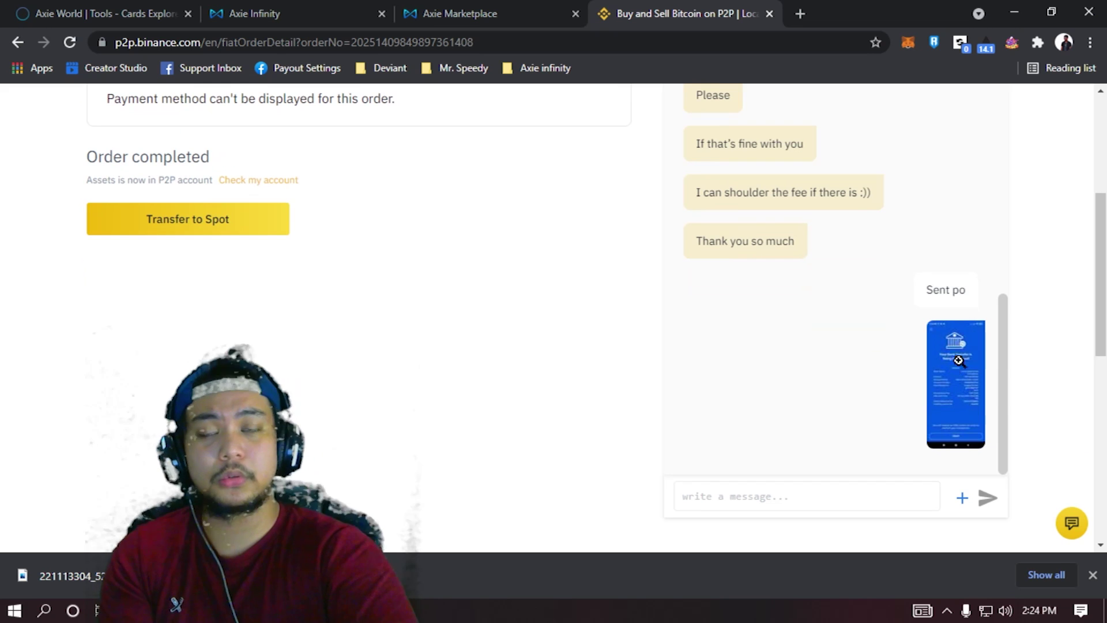
scroll(504, 351, up, 2)
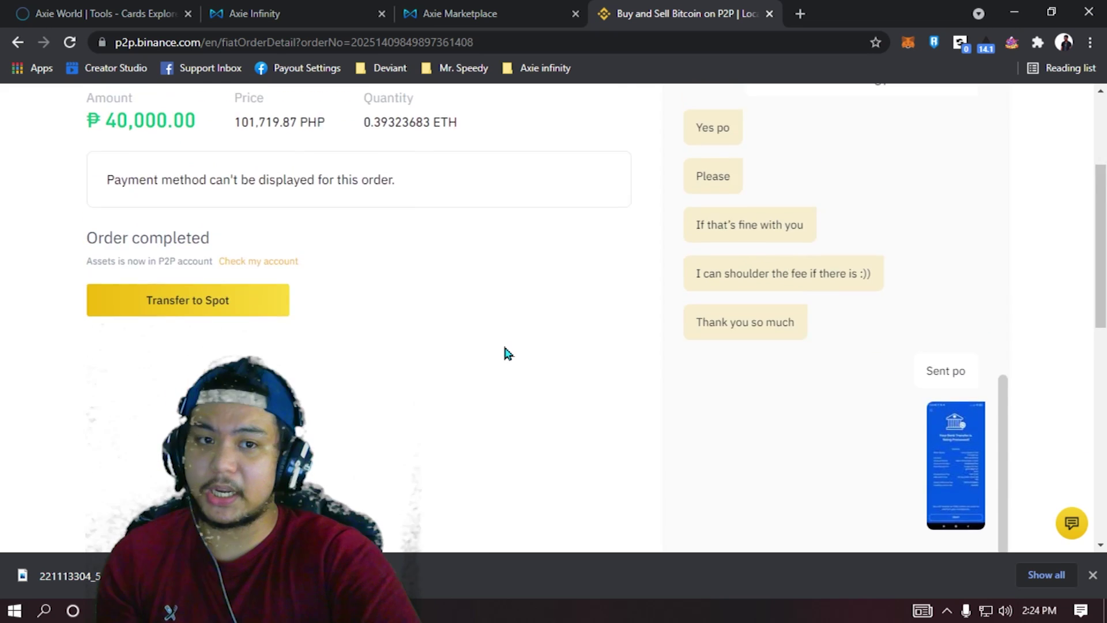
scroll(364, 391, up, 1)
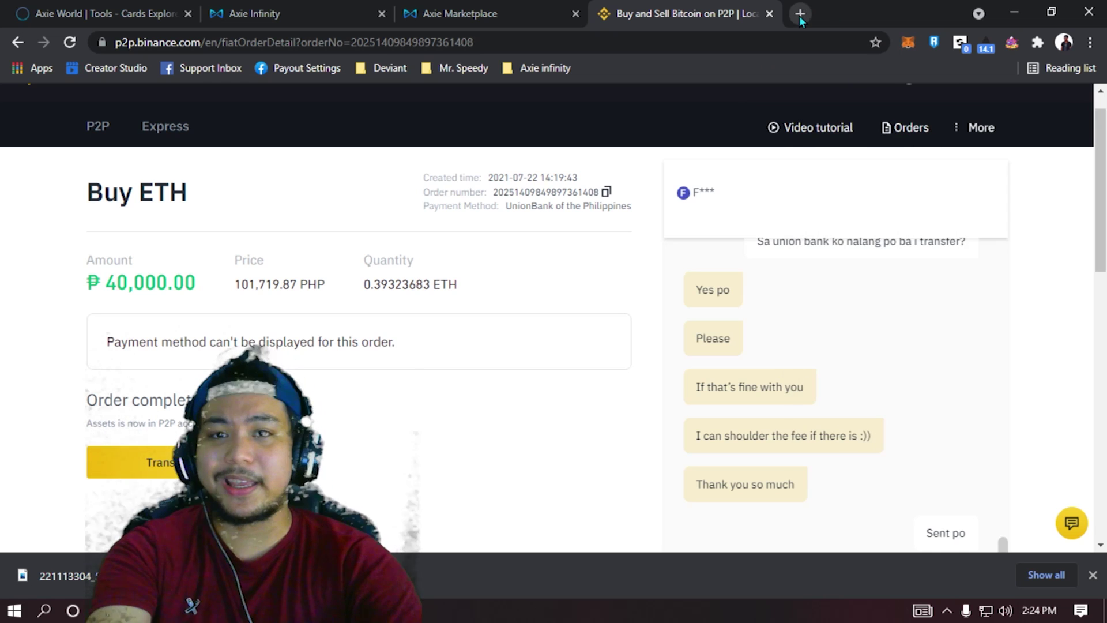
Step: Open binance.com in a new browser tab, go to the P2P wallet and reveal its hidden balances
click(801, 15)
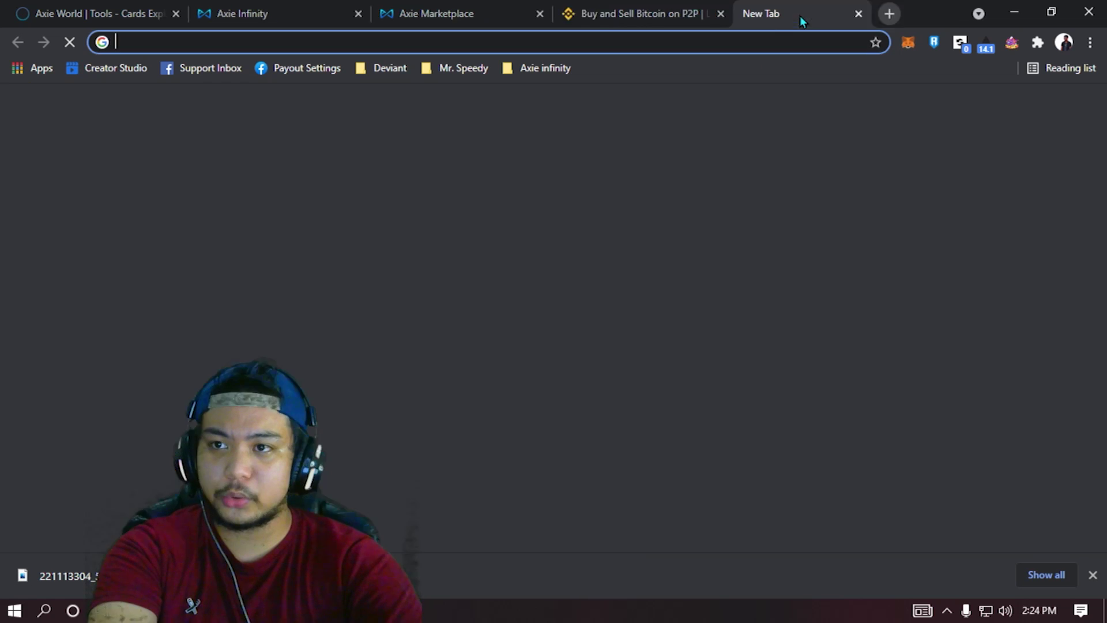
text(binance.com)
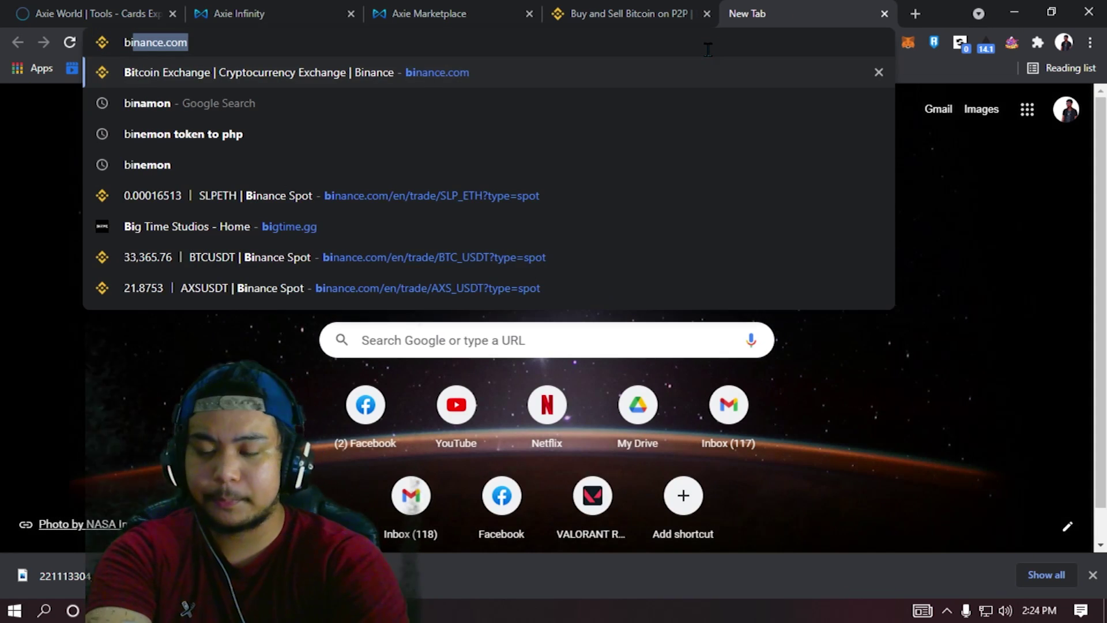
key(Return)
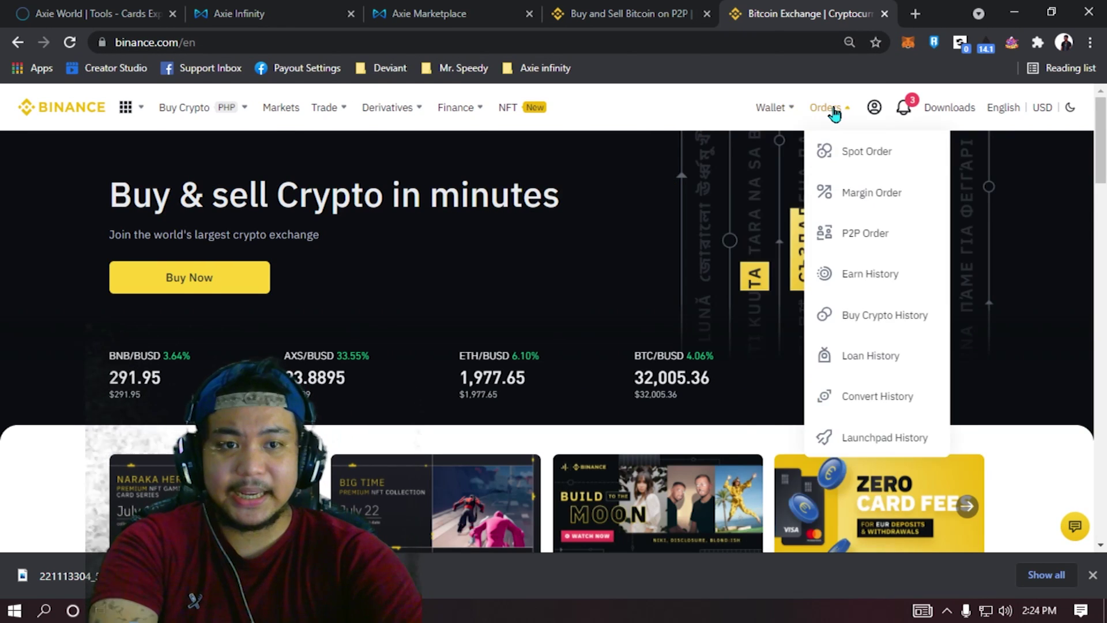
mouse_move(777, 117)
click(798, 321)
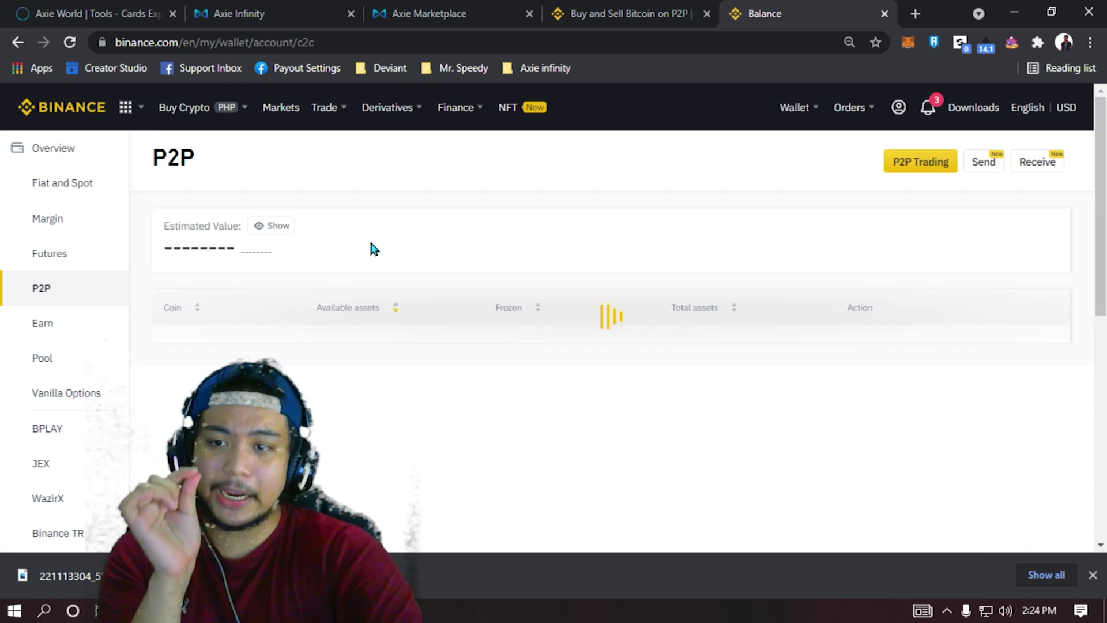
click(281, 228)
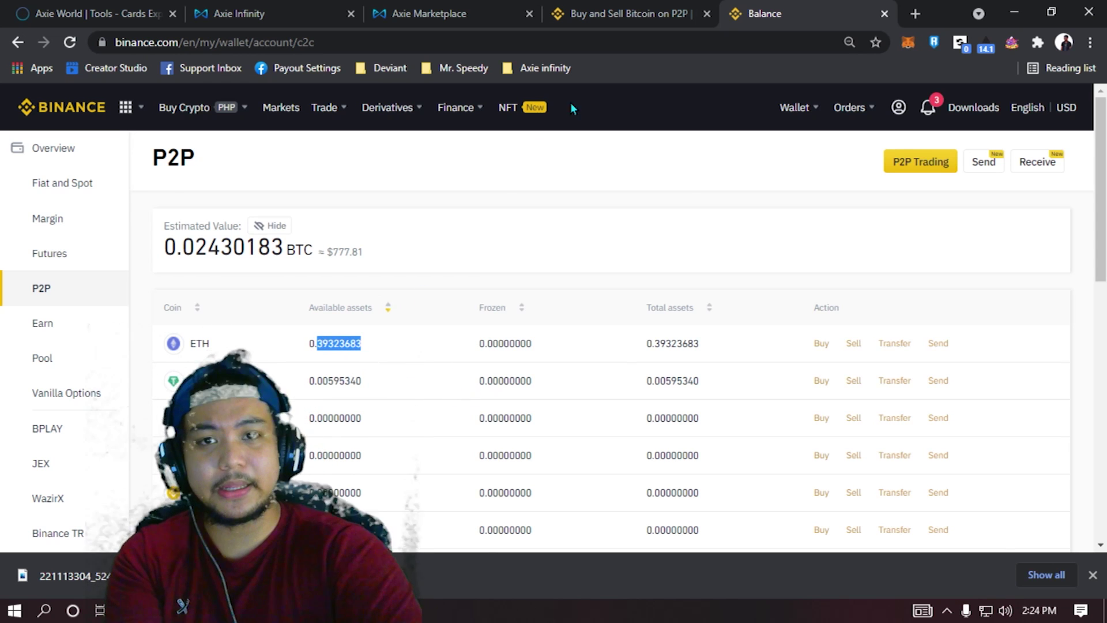
Step: Compare the order's ETH quantity with the P2P wallet balance and check the Fiat and Spot wallet's coin balances
key(ctrl+shift+Tab)
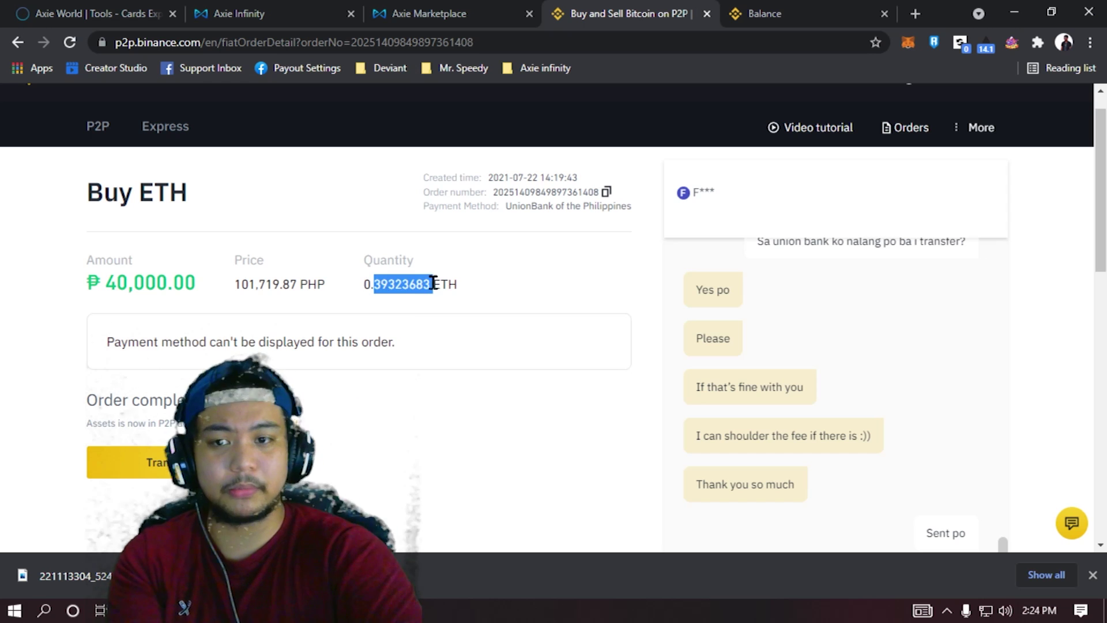
click(796, 16)
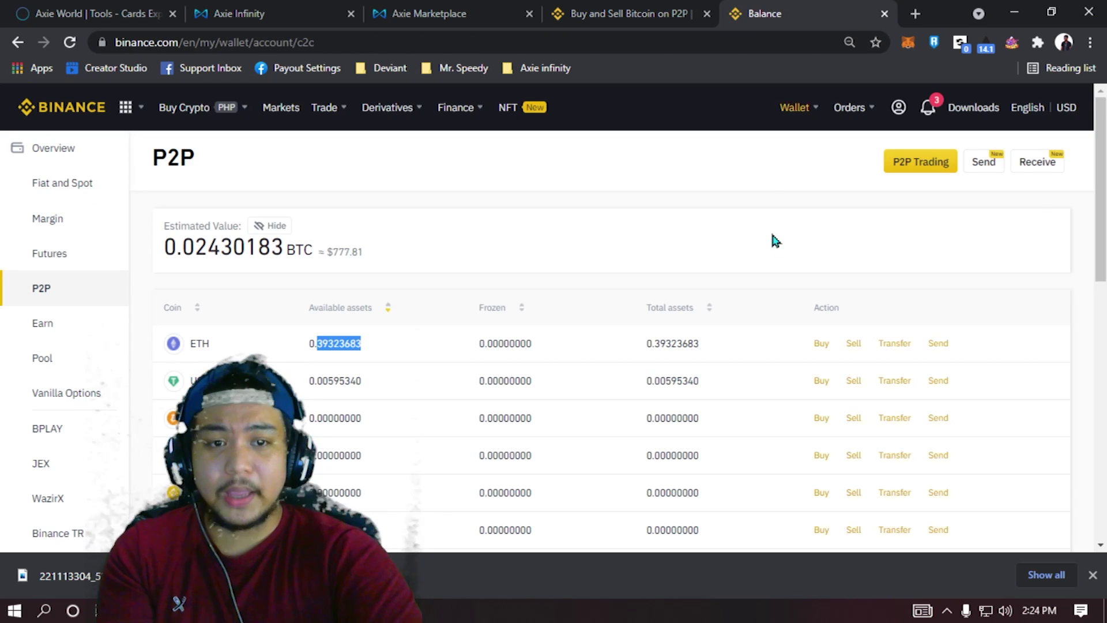
click(120, 200)
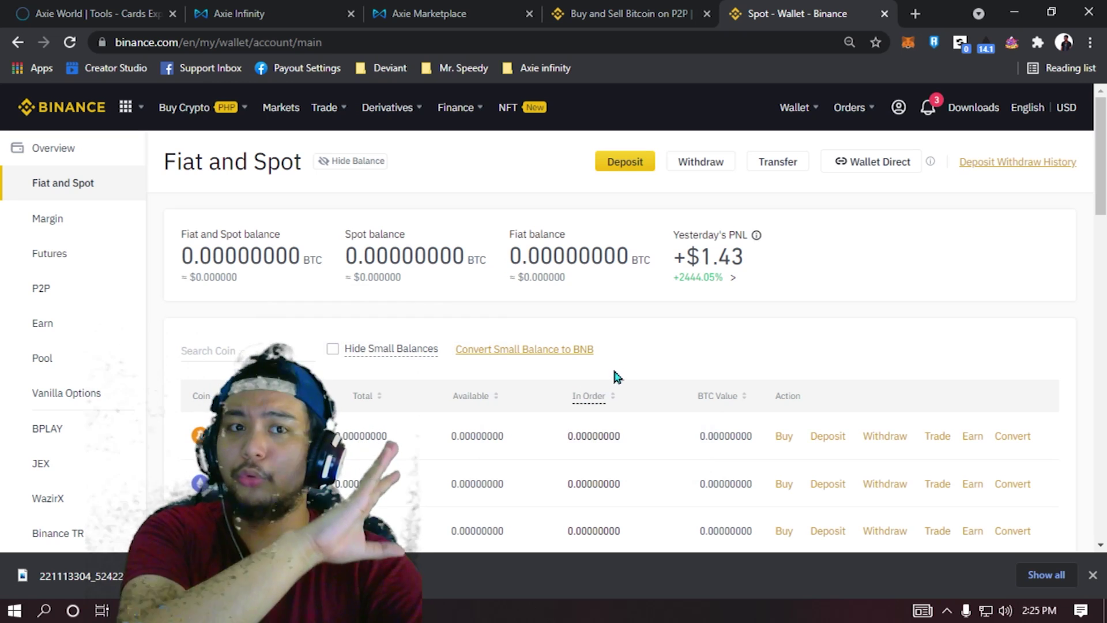
scroll(502, 433, down, 1)
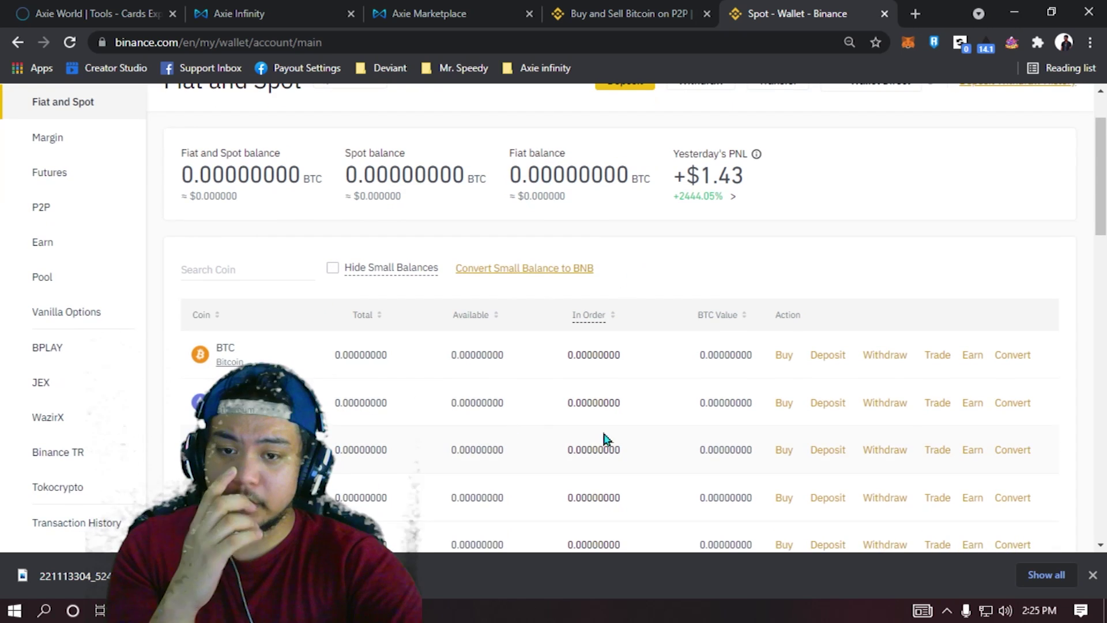
Step: Go from the completed order to the P2P wallet for the spot transfer, dismiss the downloads bar and reveal the ETH balance
click(628, 13)
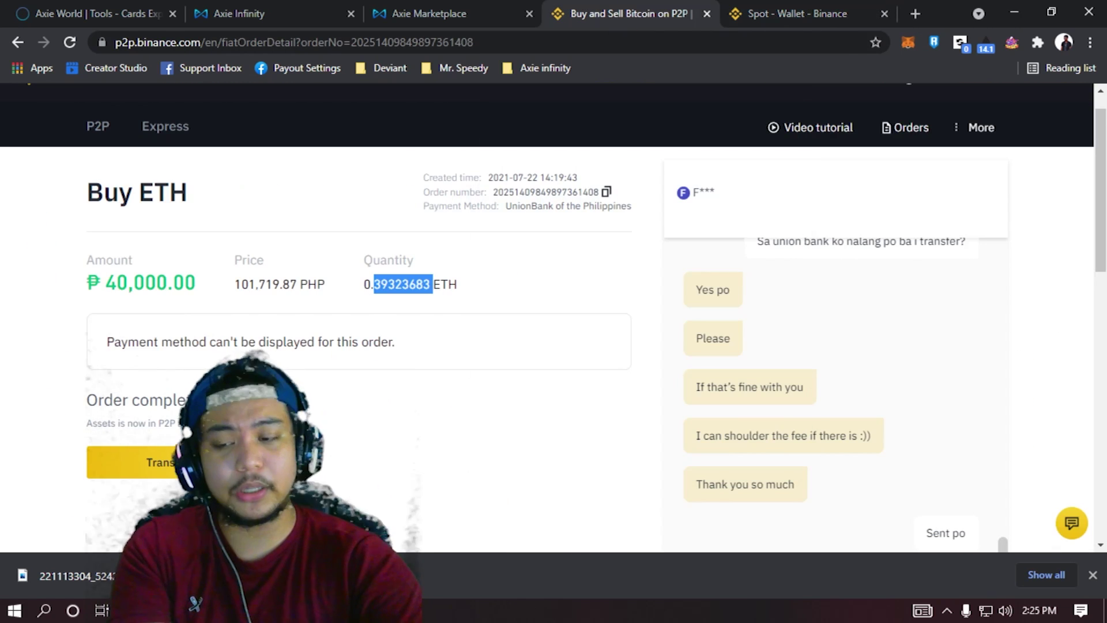
click(191, 462)
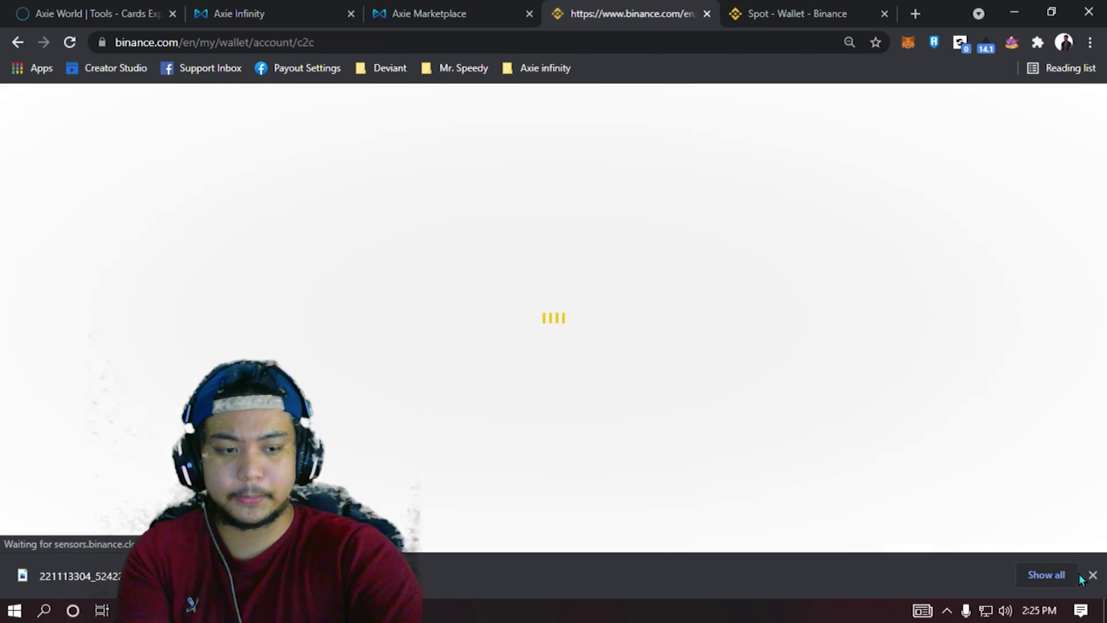
click(1093, 575)
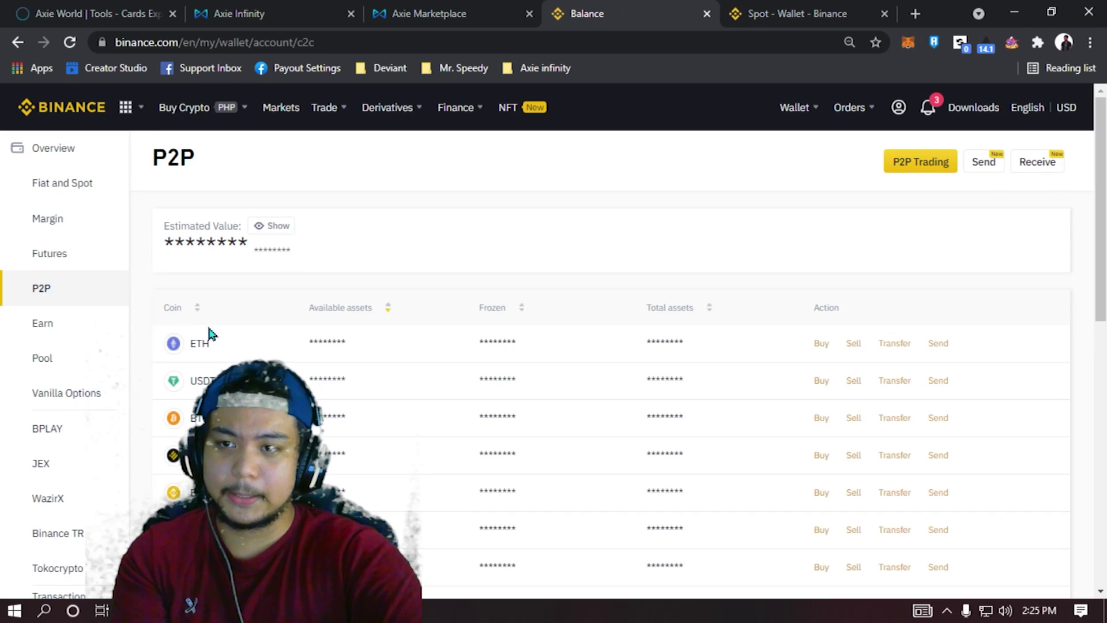
click(271, 226)
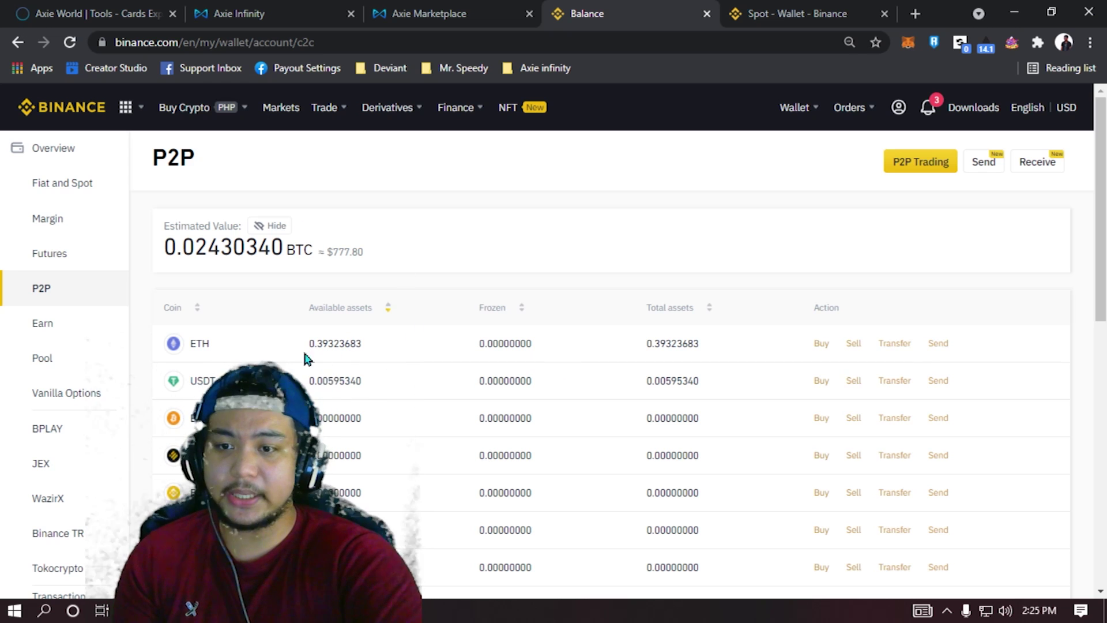
drag(317, 344, 388, 349)
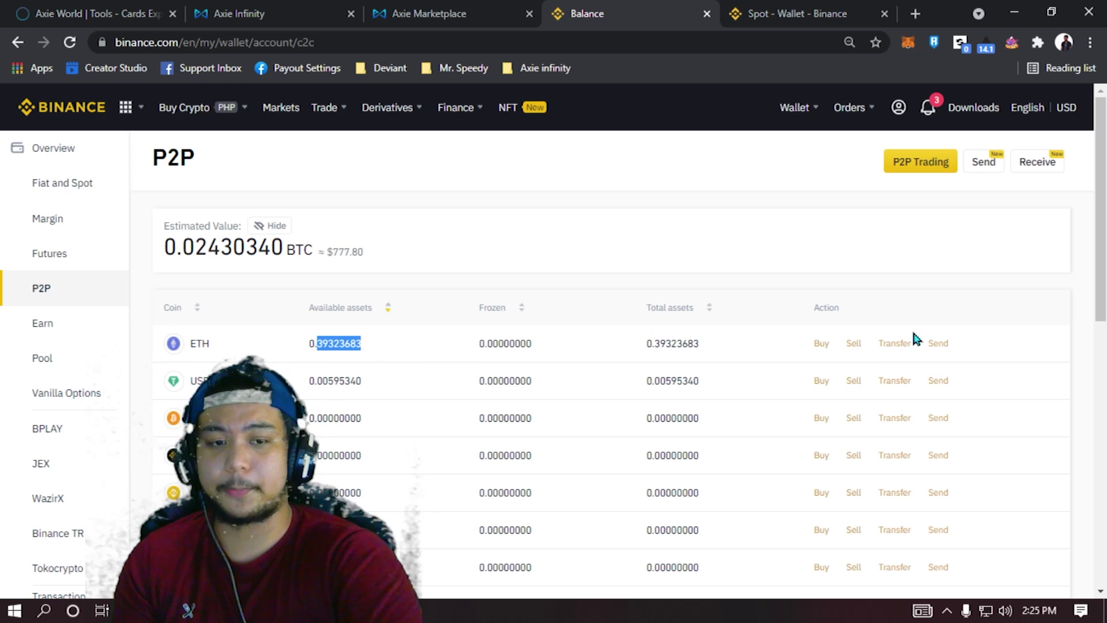
Step: Transfer the maximum amount of 0.39323683 ETH from the P2P wallet to Fiat and Spot
click(894, 343)
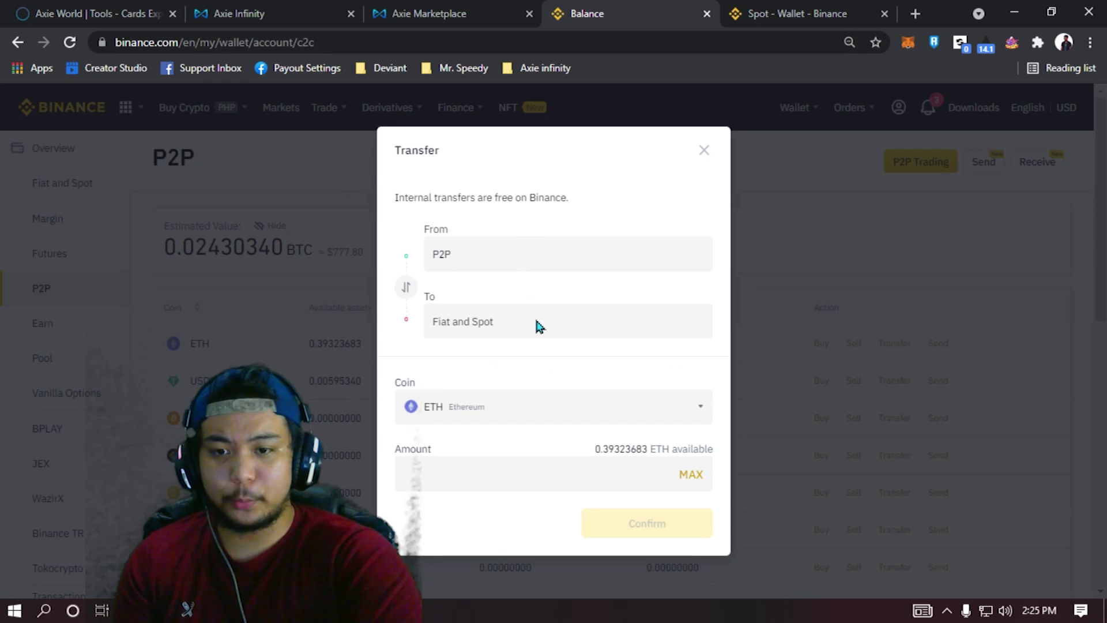
click(586, 424)
click(583, 418)
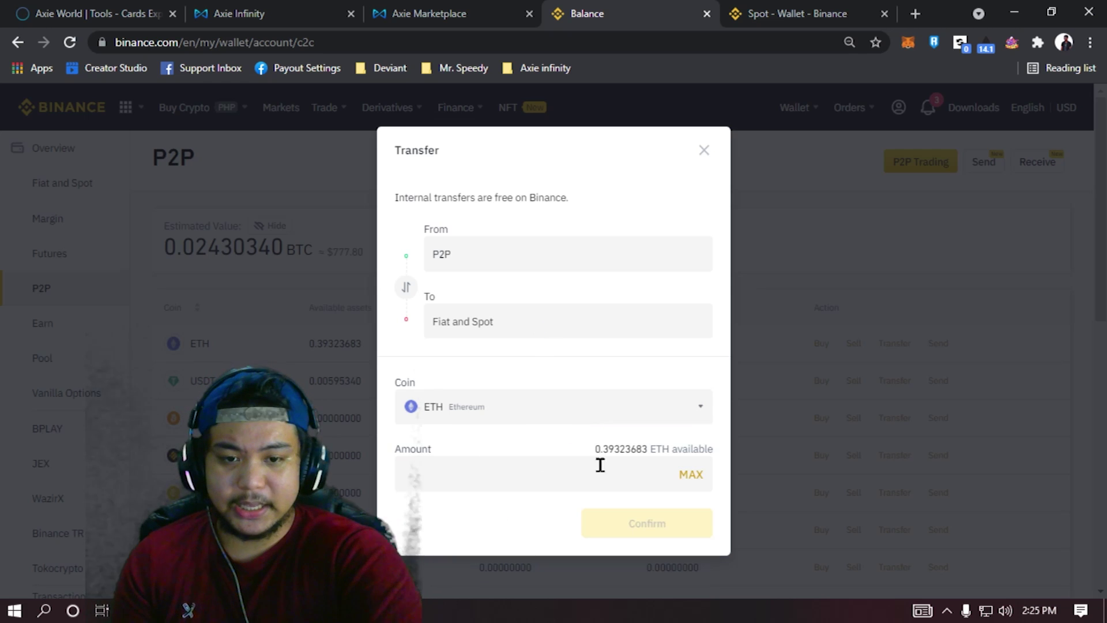
click(699, 474)
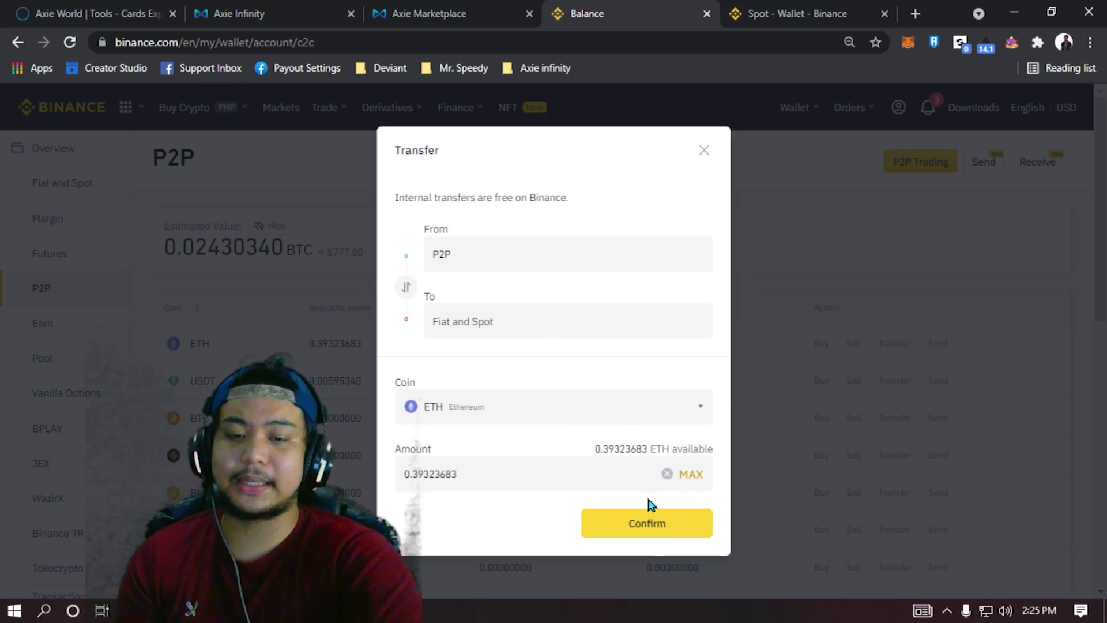
click(657, 526)
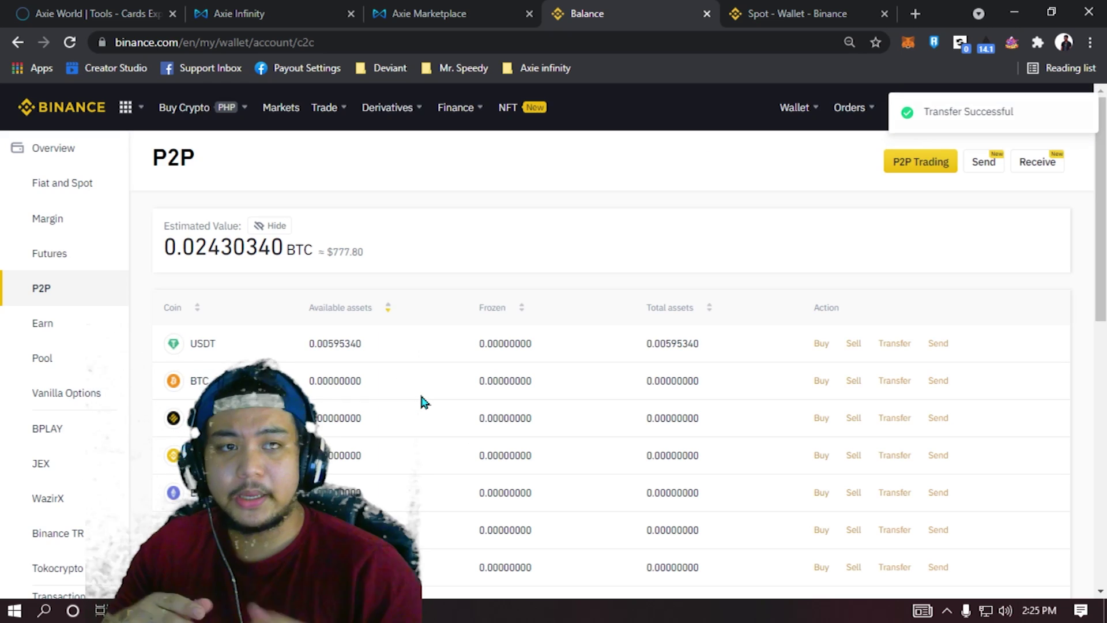
Step: Open the ETH withdrawal form from the Fiat and Spot wallet and copy Account 1's address from MetaMask
click(76, 184)
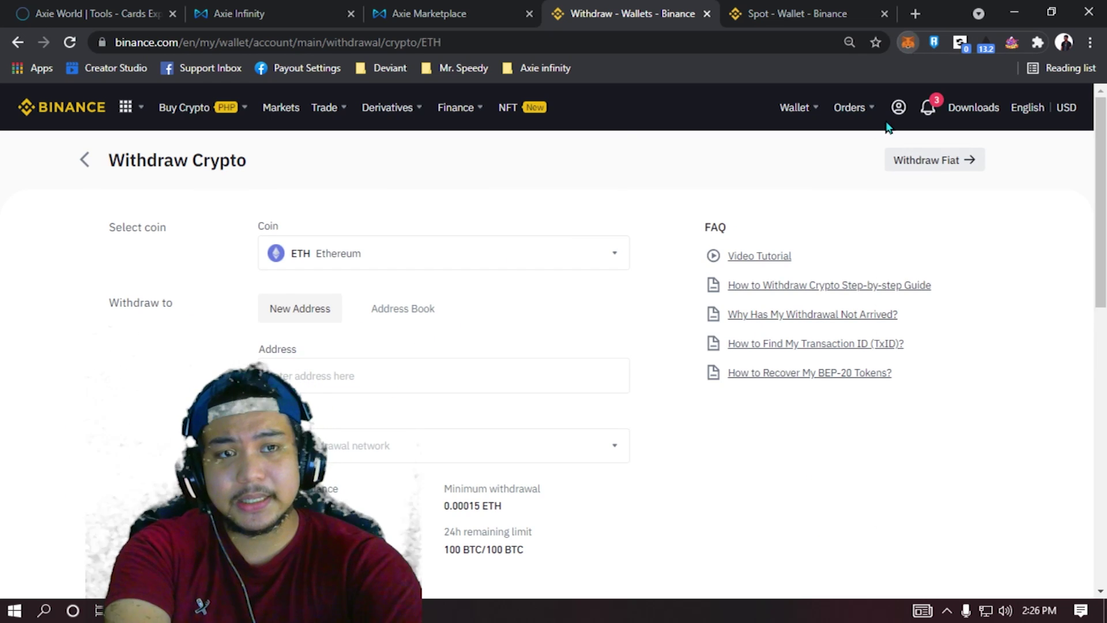
click(908, 42)
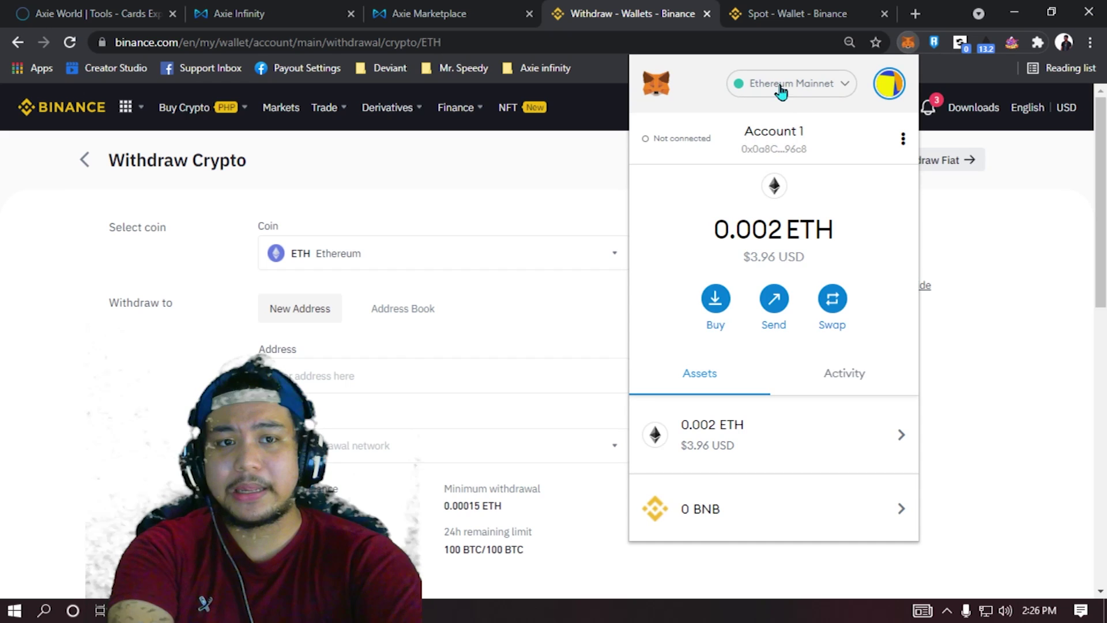
click(787, 148)
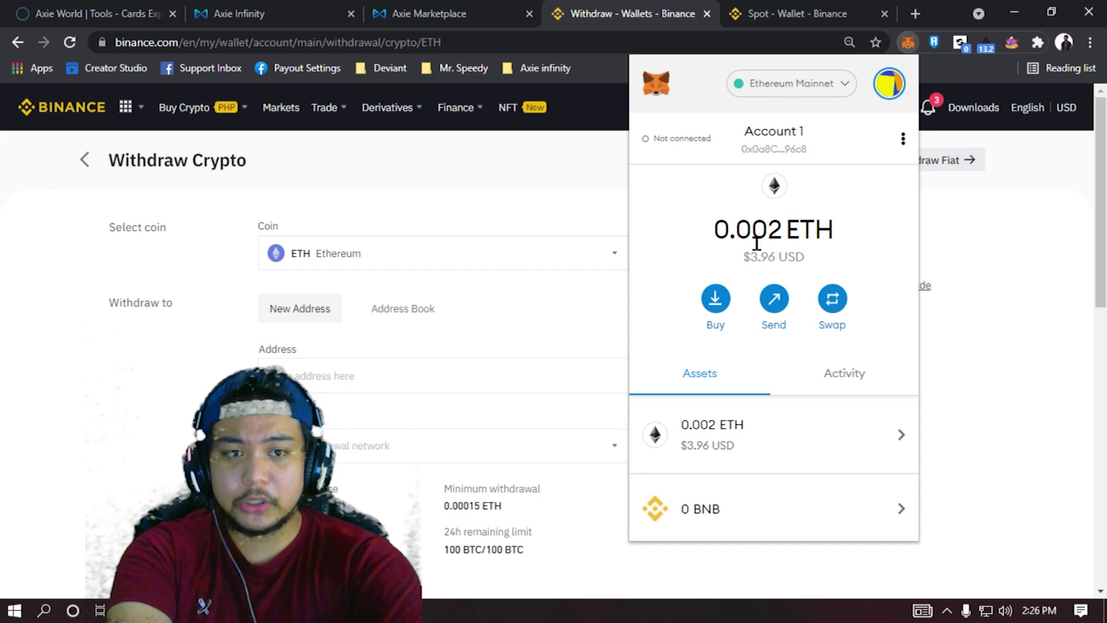
Step: Paste the copied MetaMask address as the withdrawal address and choose the ERC20 Ethereum (ETH) network
click(521, 363)
click(515, 414)
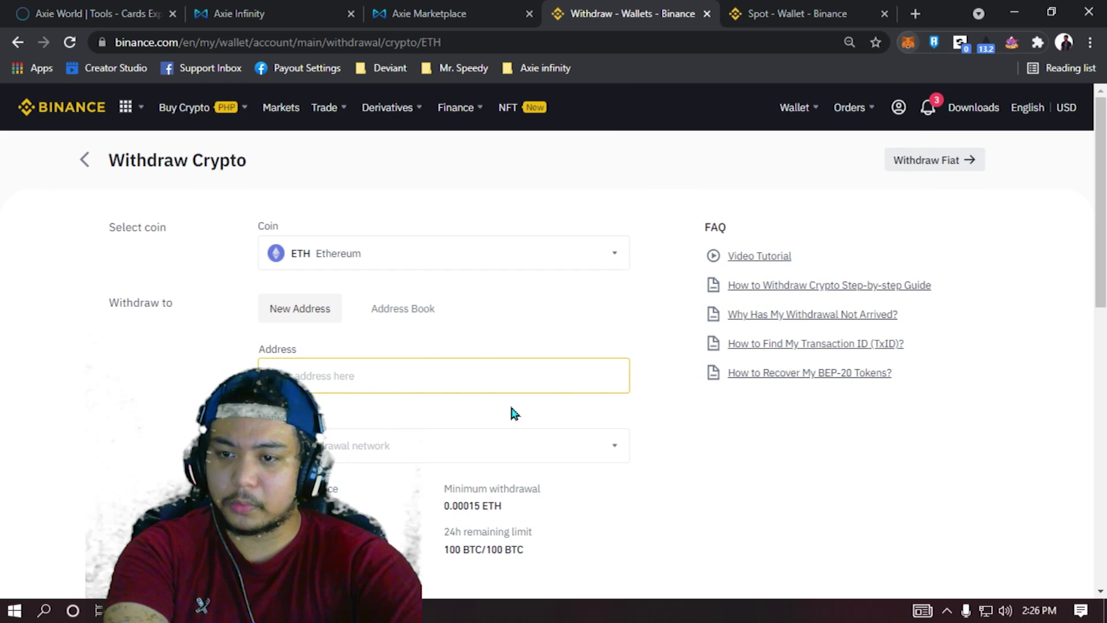
click(550, 448)
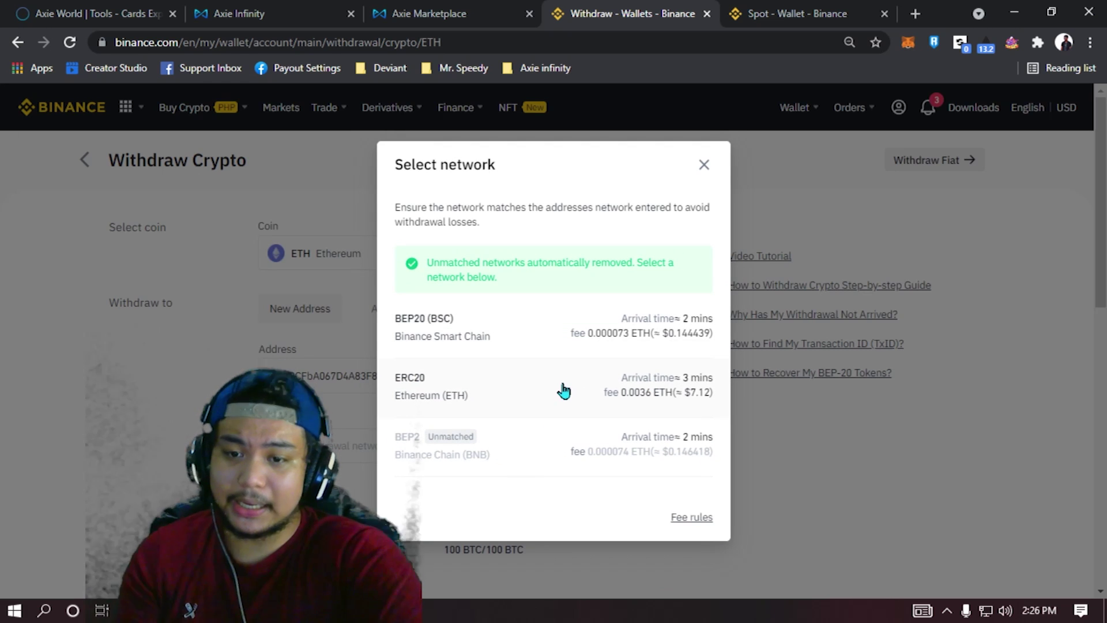
click(529, 394)
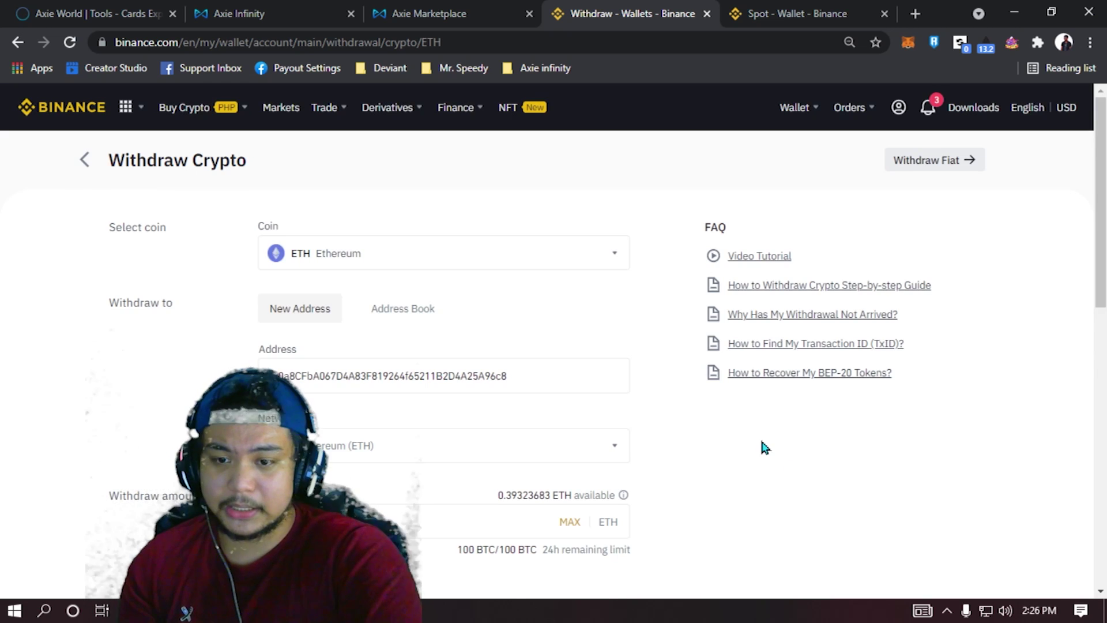
scroll(762, 447, down, 3)
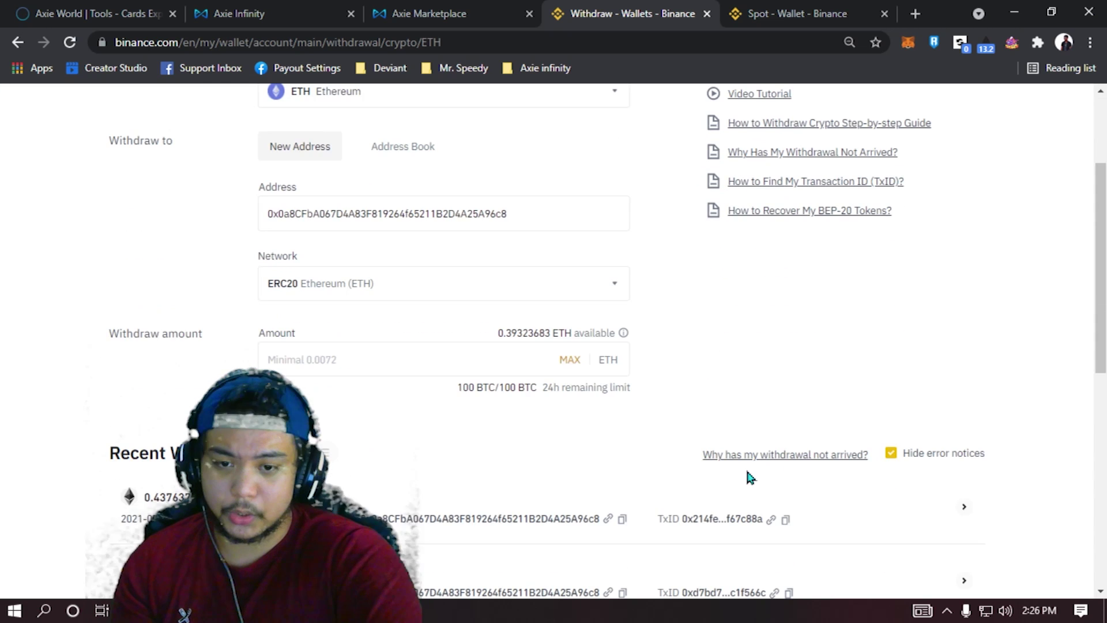
Step: Set the withdrawal amount to the maximum of 0.39323683 ETH, submit the withdrawal and continue past its summary
click(570, 360)
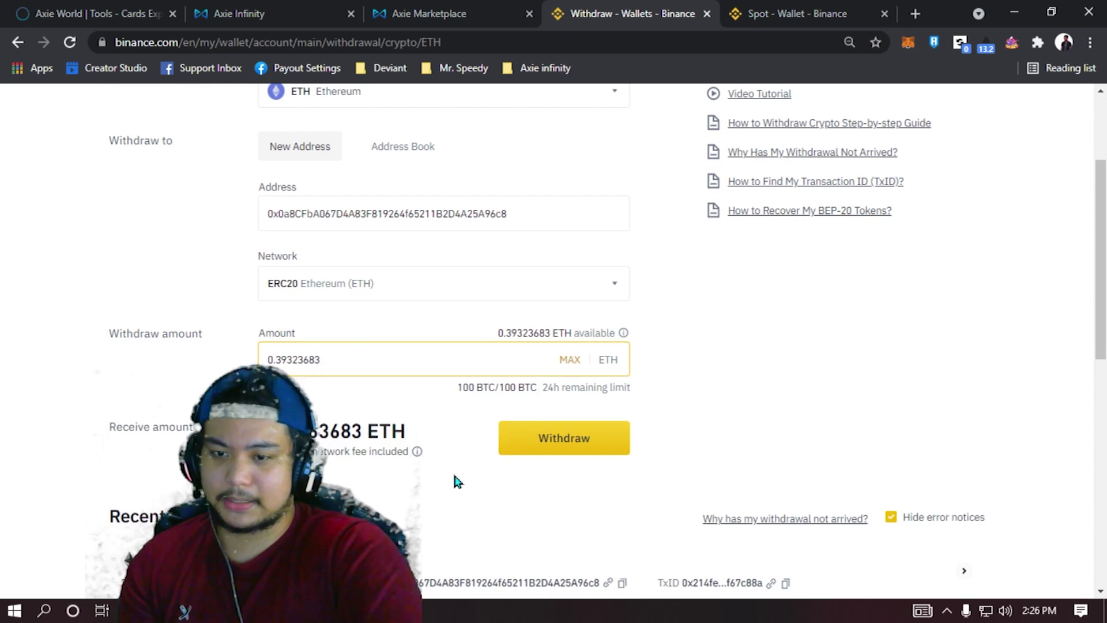
scroll(452, 479, up, 2)
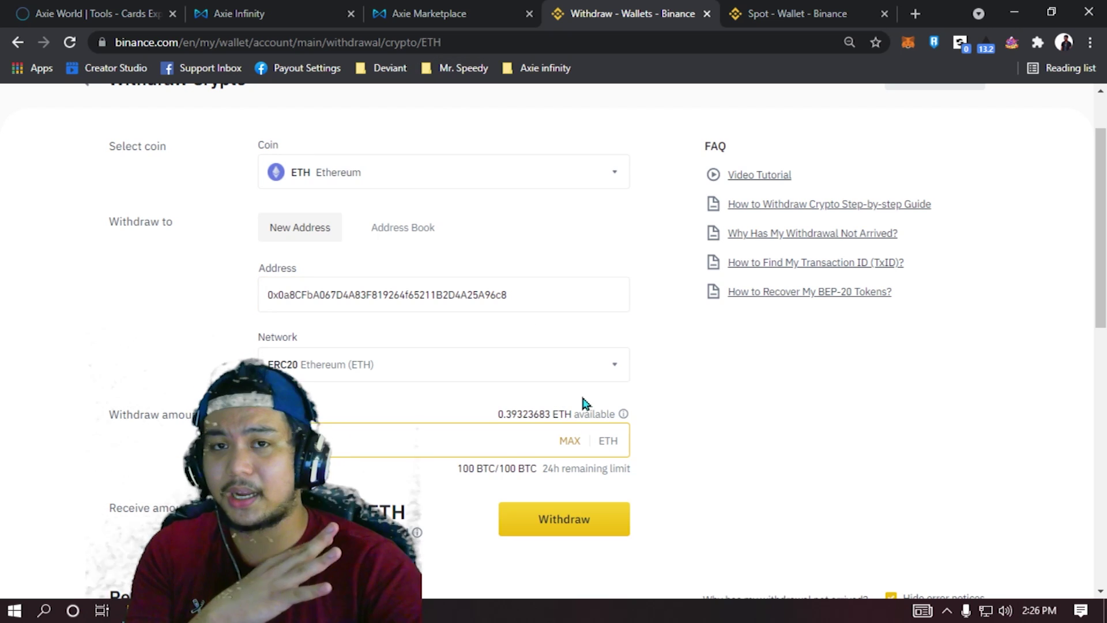
click(576, 532)
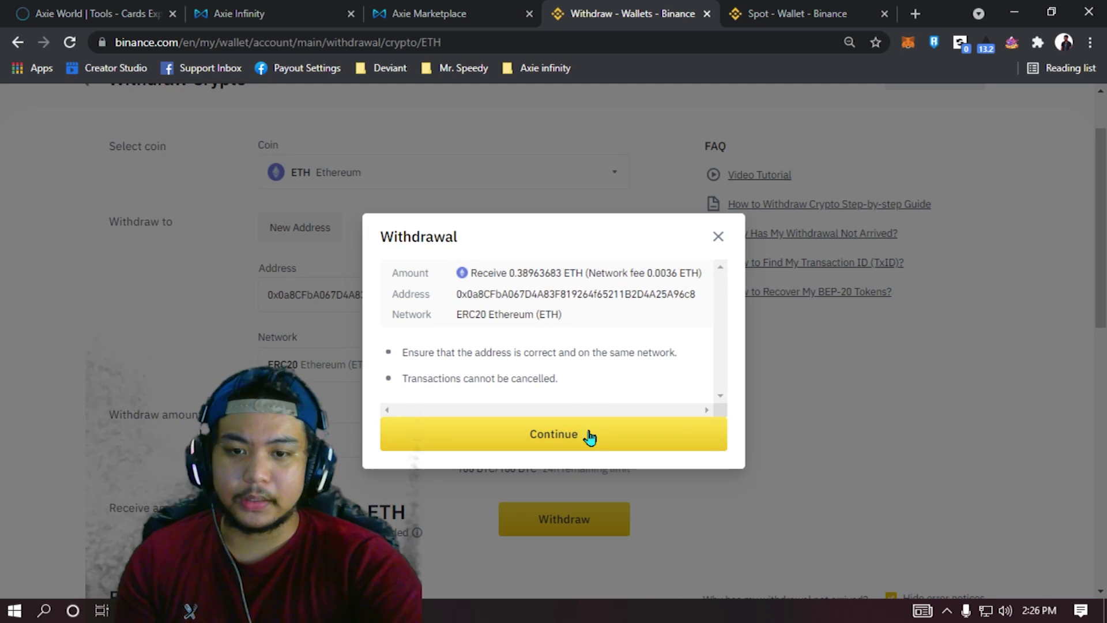
click(578, 440)
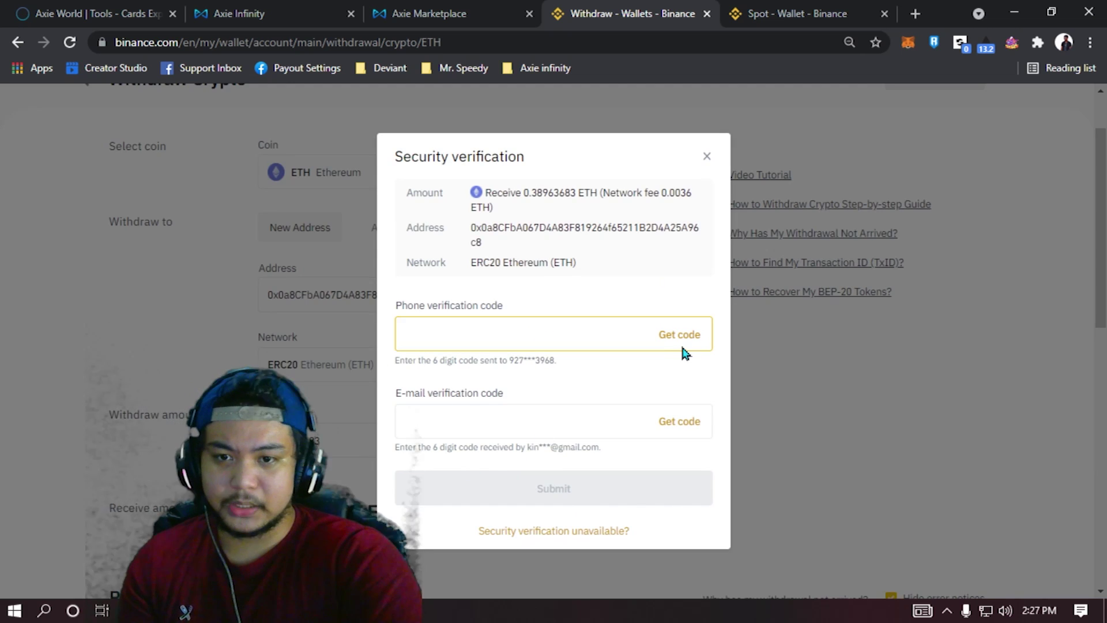
Step: Request the phone and e-mail verification codes, enter and submit both, and complete the withdrawal request
click(705, 346)
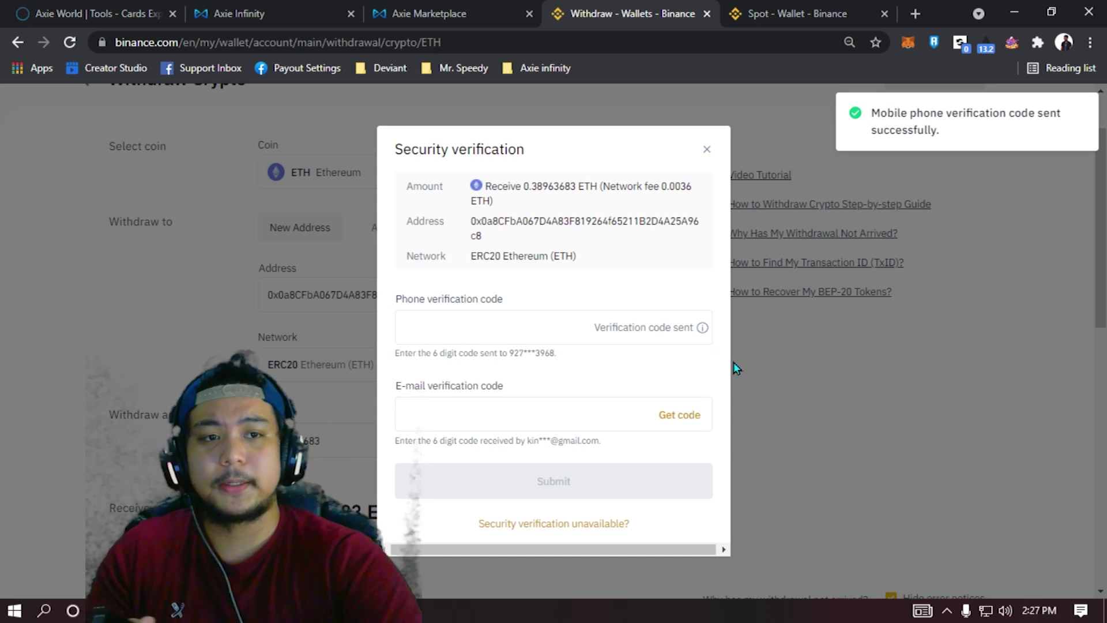
click(671, 412)
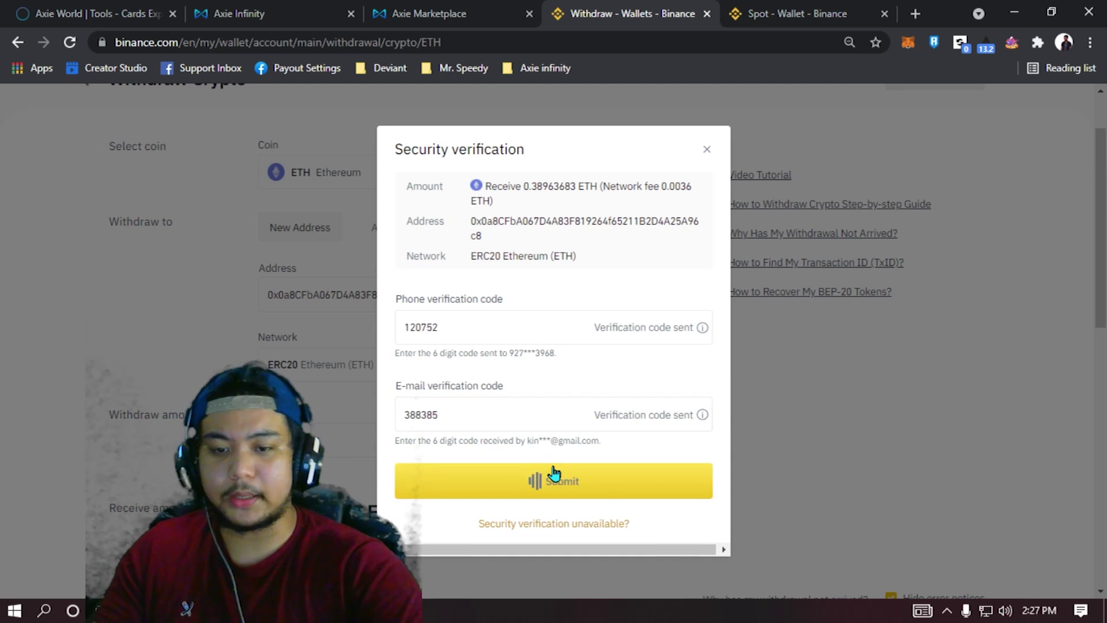
click(564, 474)
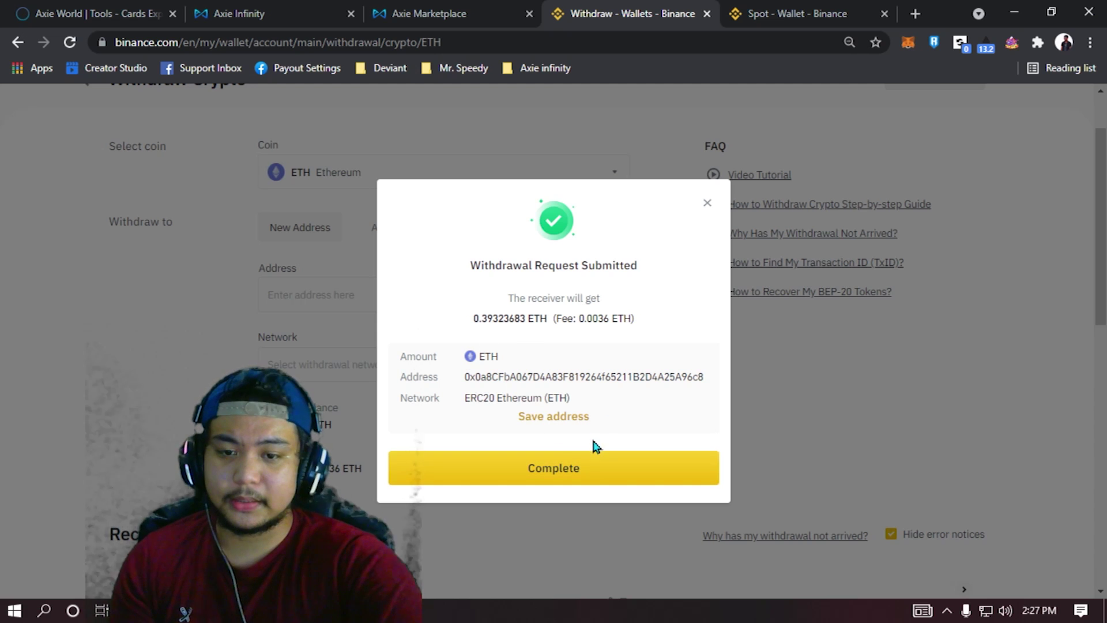
click(571, 476)
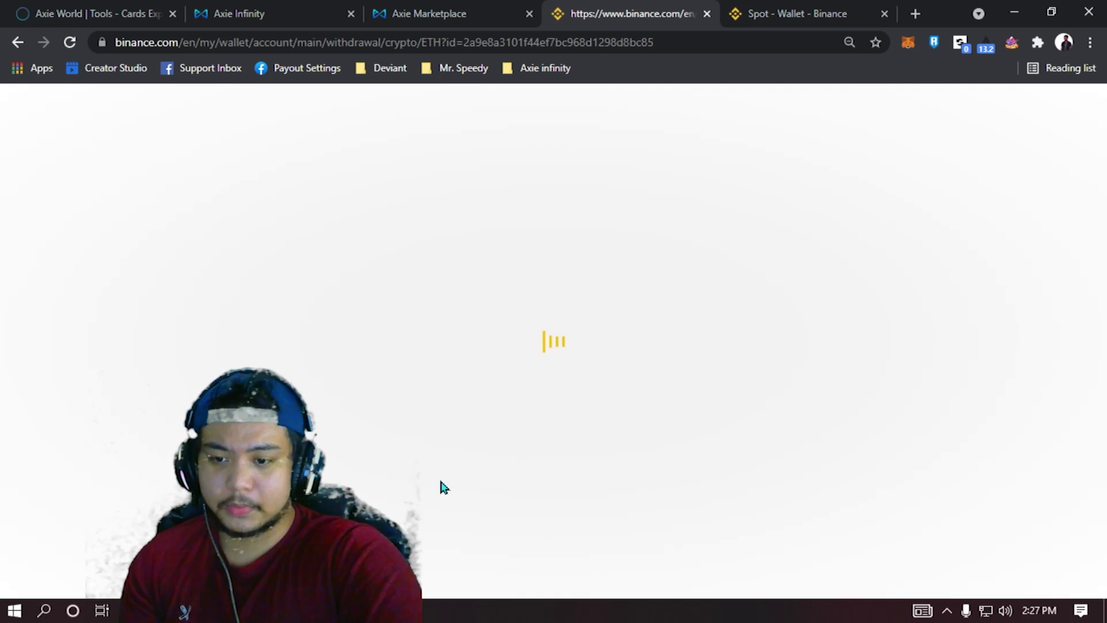
Step: Check the MetaMask assets and activity for the incoming ETH, and review the withdrawal's details in Binance
scroll(178, 359, up, 3)
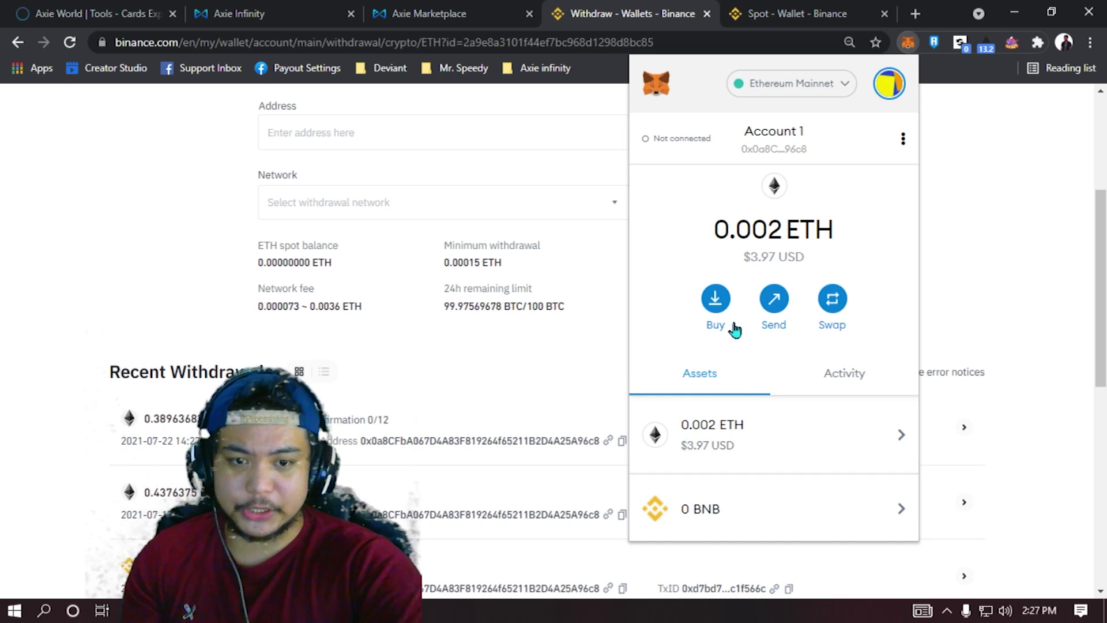
scroll(733, 435, down, 3)
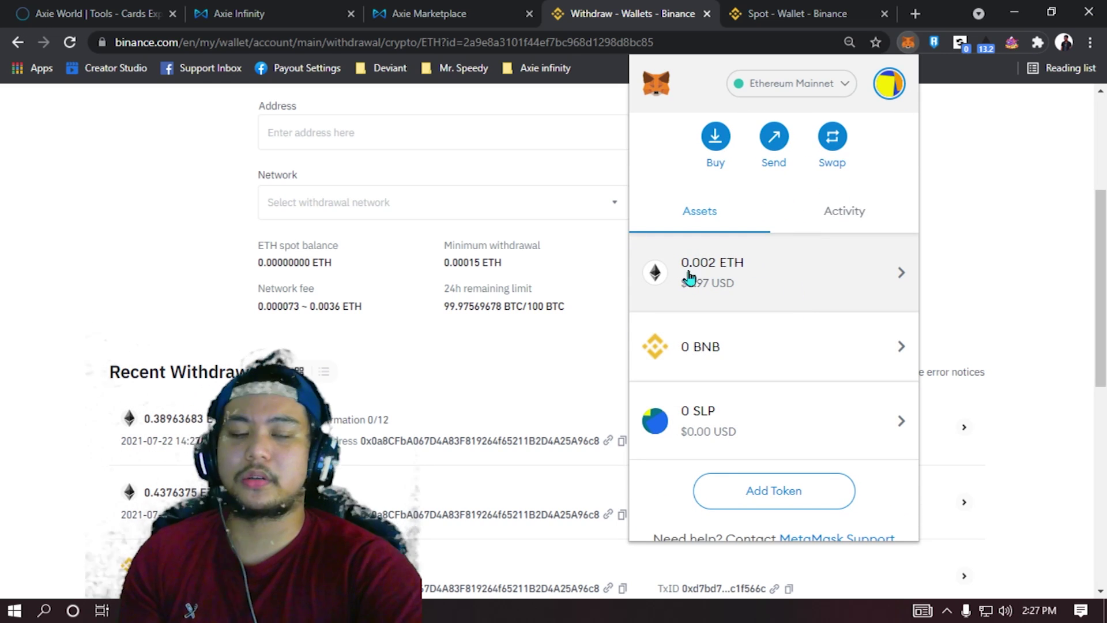
click(840, 214)
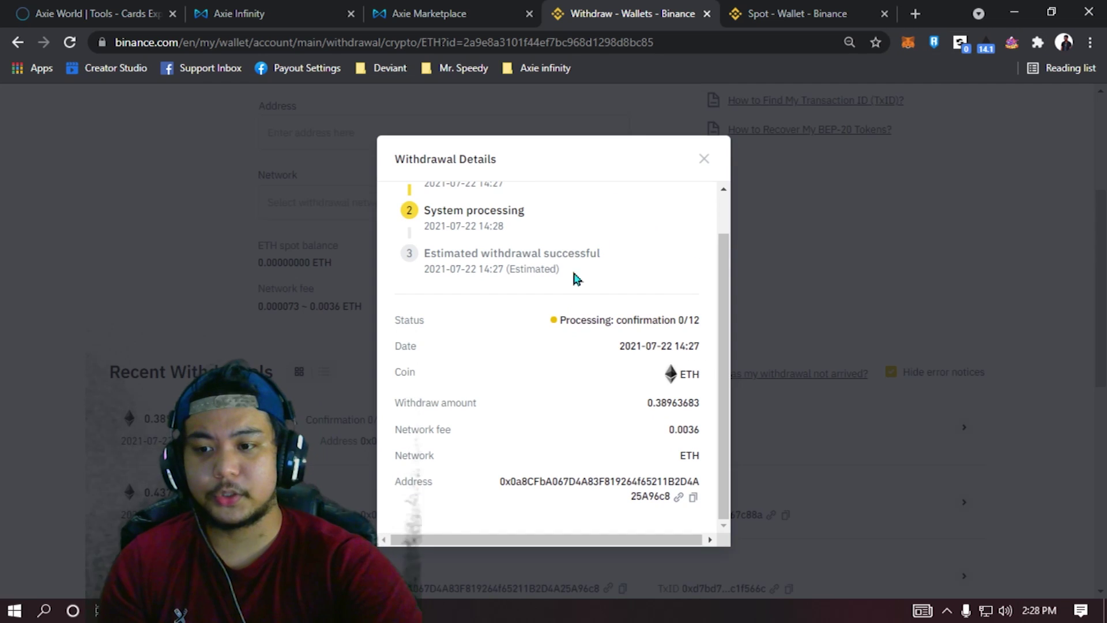
click(704, 159)
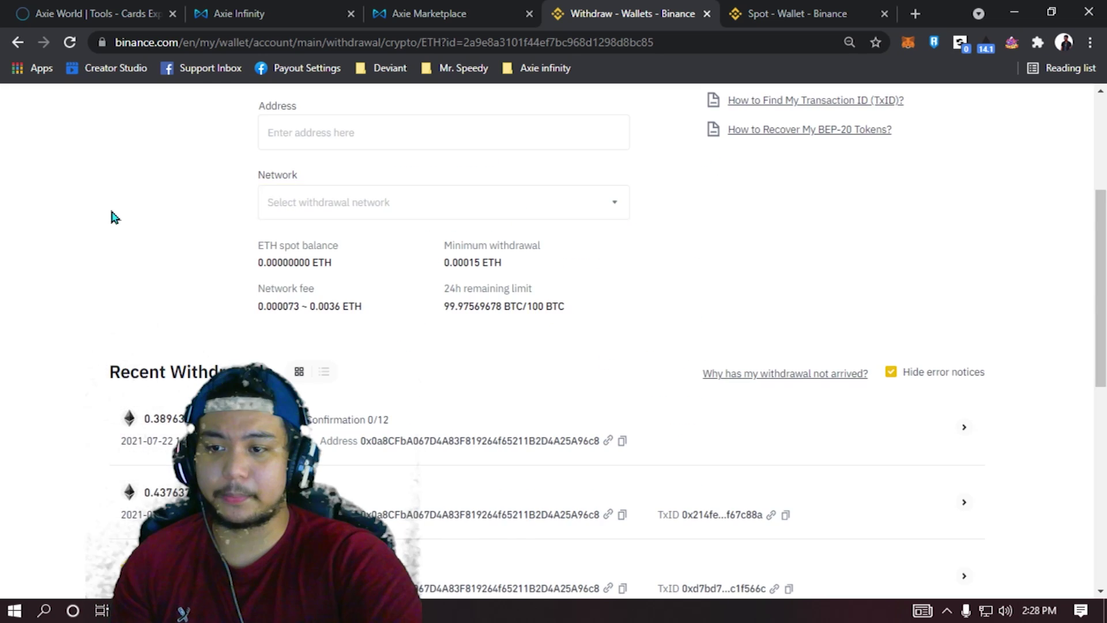
Step: Reload the Binance withdrawal page and check the status of the newest entry in Recent Withdrawals
click(69, 46)
scroll(167, 282, down, 6)
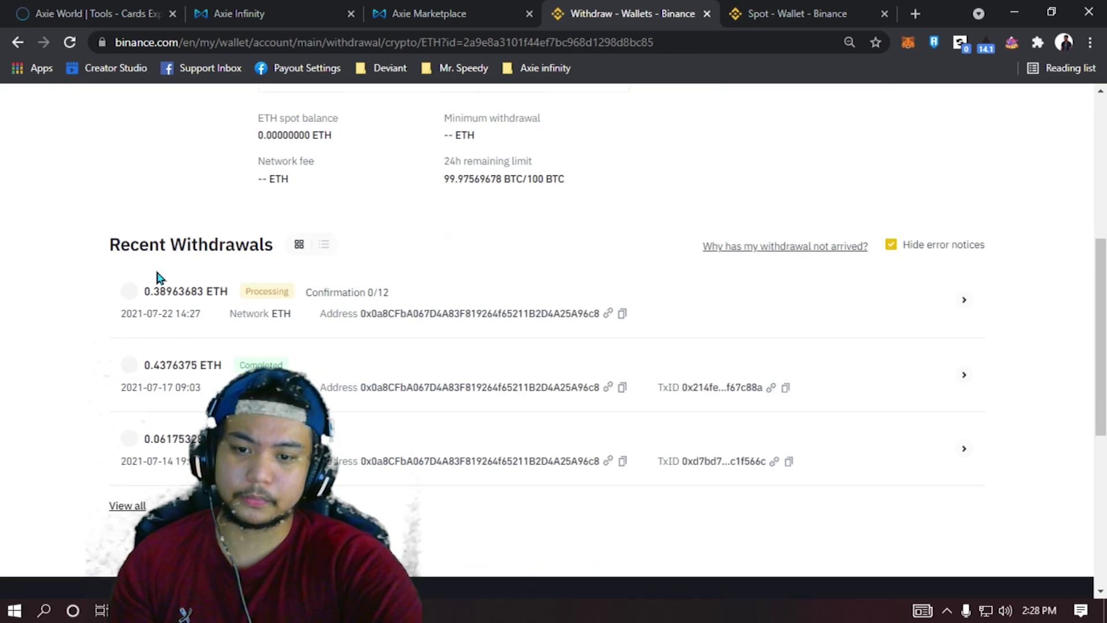
scroll(159, 294, up, 1)
mouse_move(265, 338)
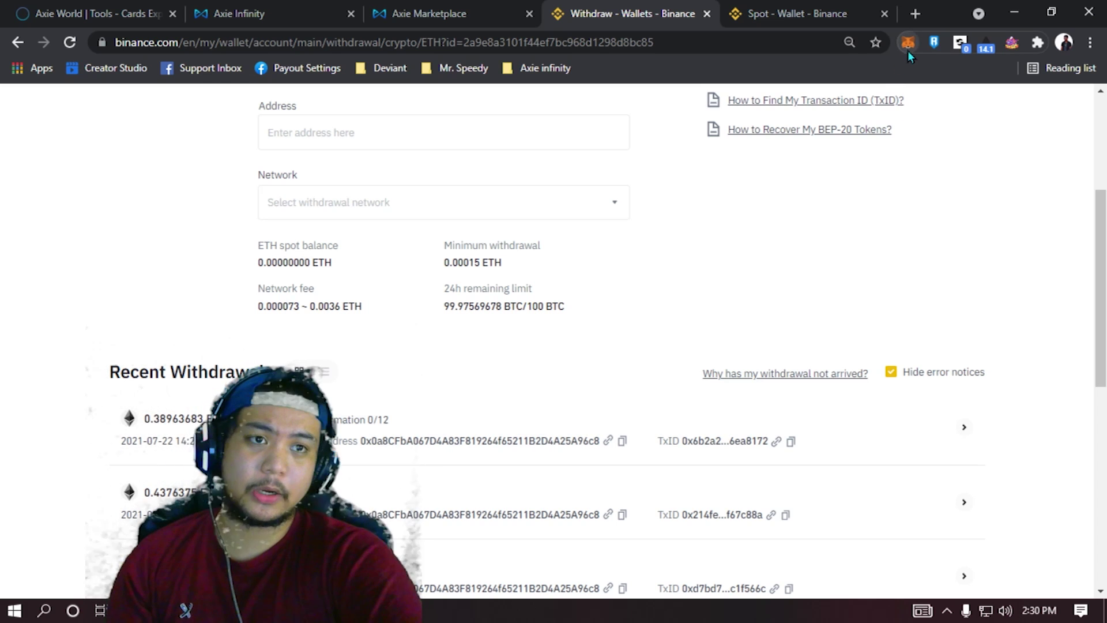
Step: Open the MetaMask wallet and check Account 1's ETH balance and asset list
key(alt+shift+m)
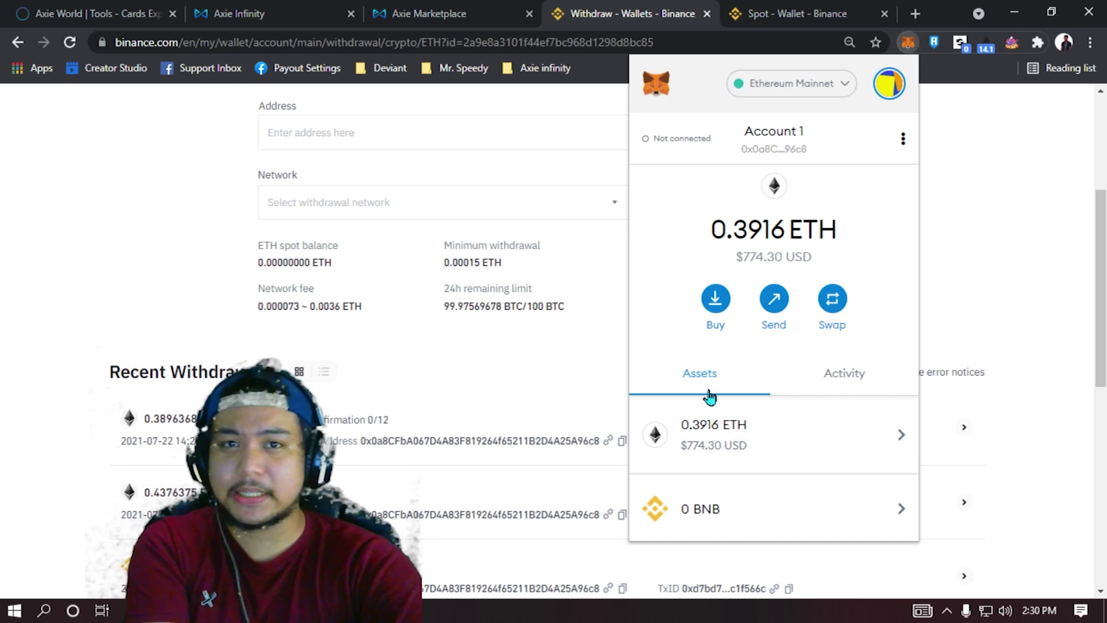
scroll(763, 425, down, 3)
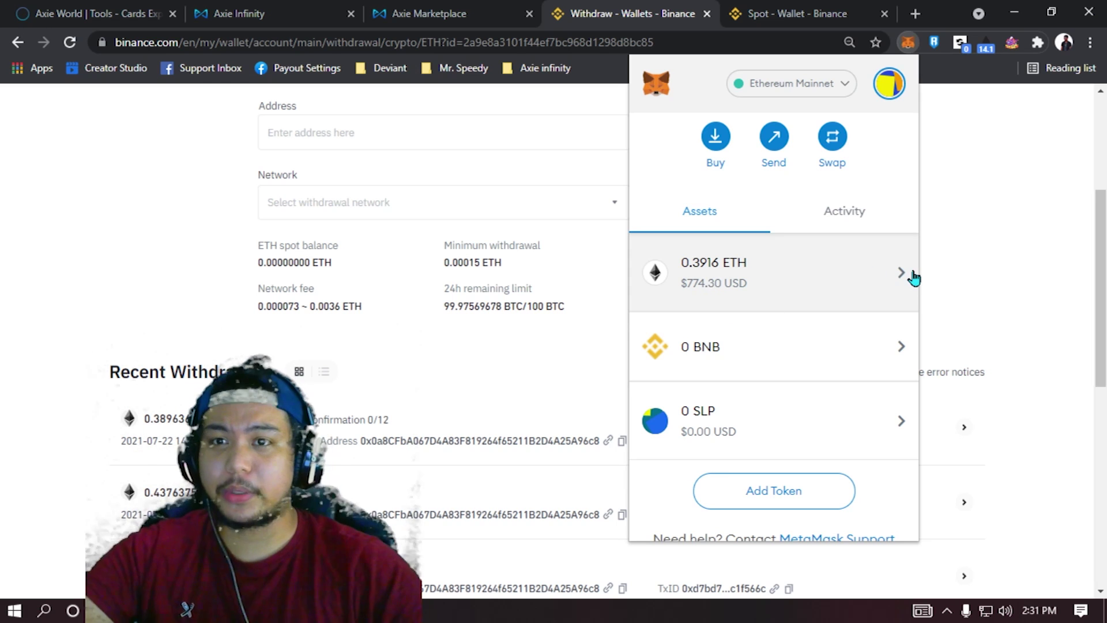
scroll(830, 329, up, 2)
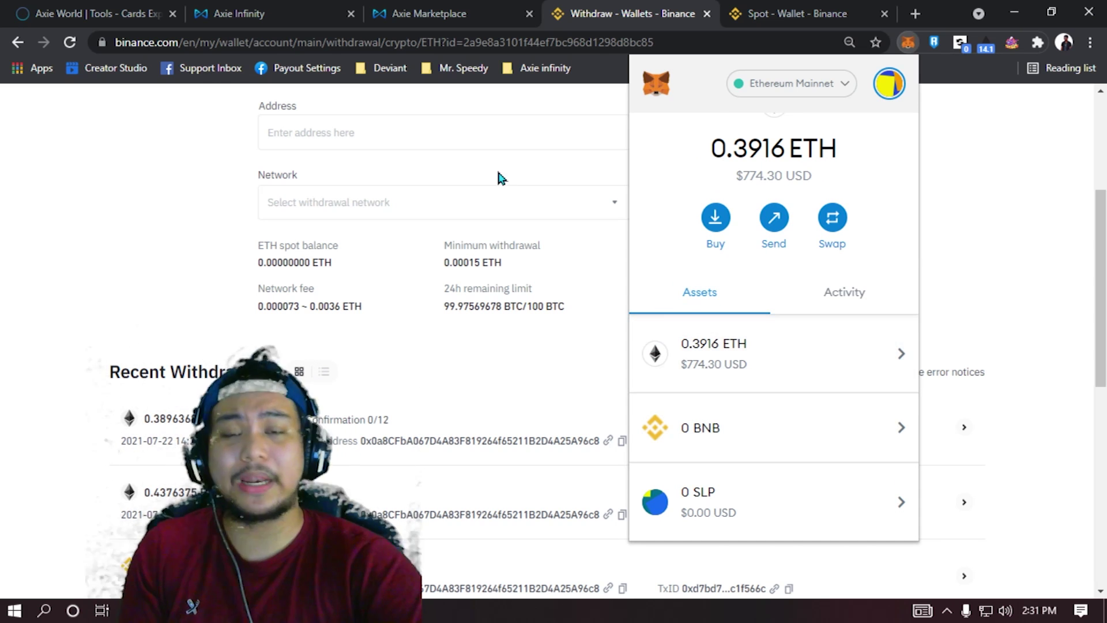
Step: Switch to the Axie Marketplace, view the account dashboard, and open the Deposit form in the Ronin Bridge
click(432, 13)
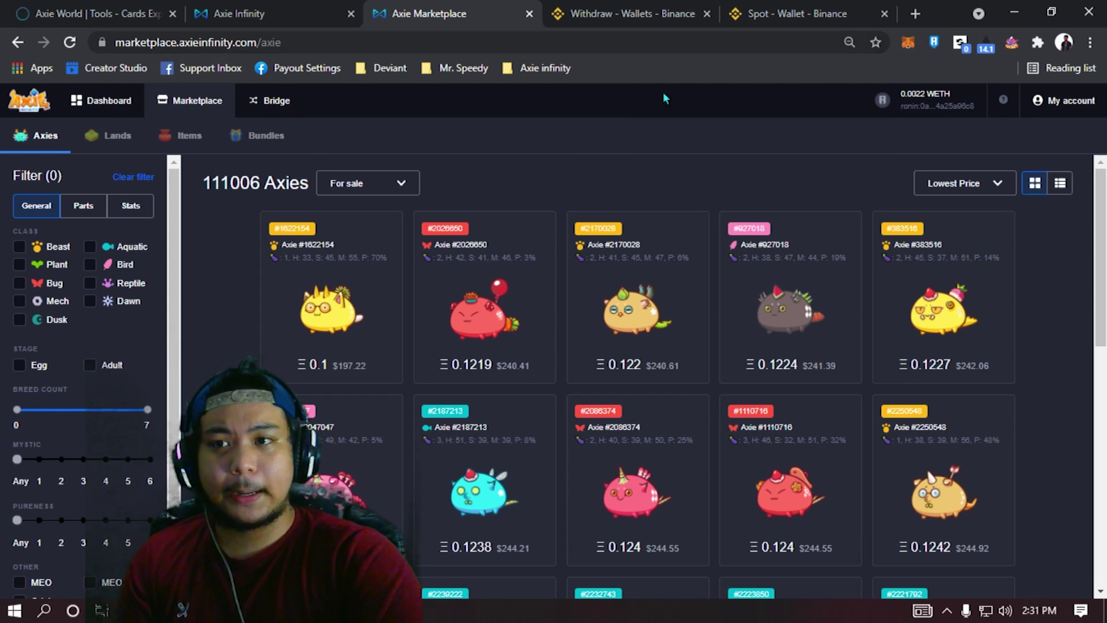
click(1062, 101)
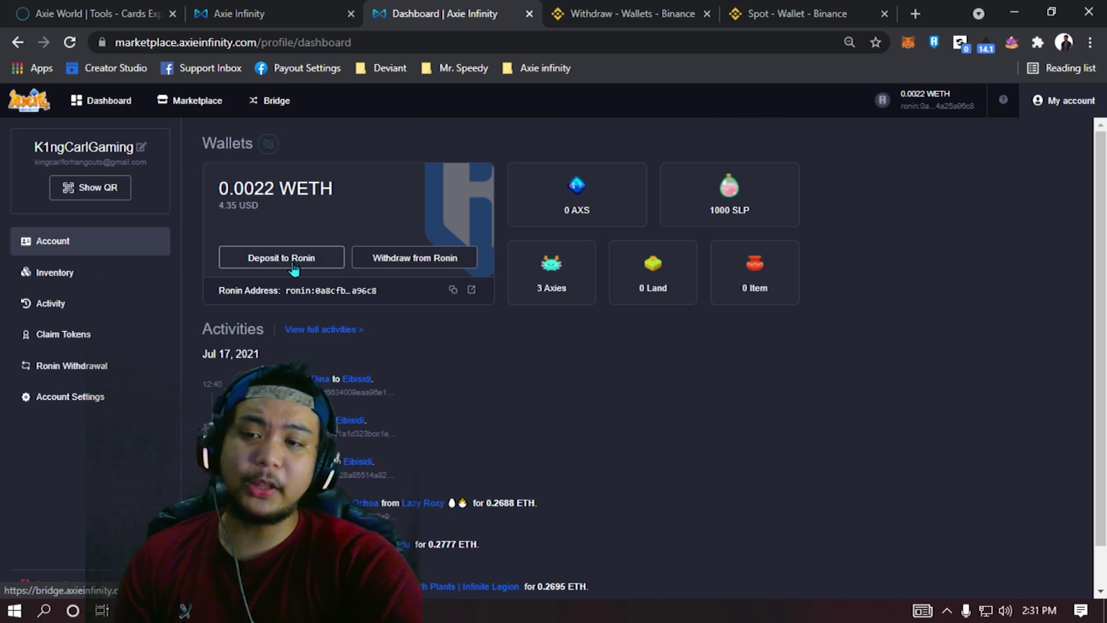
click(274, 100)
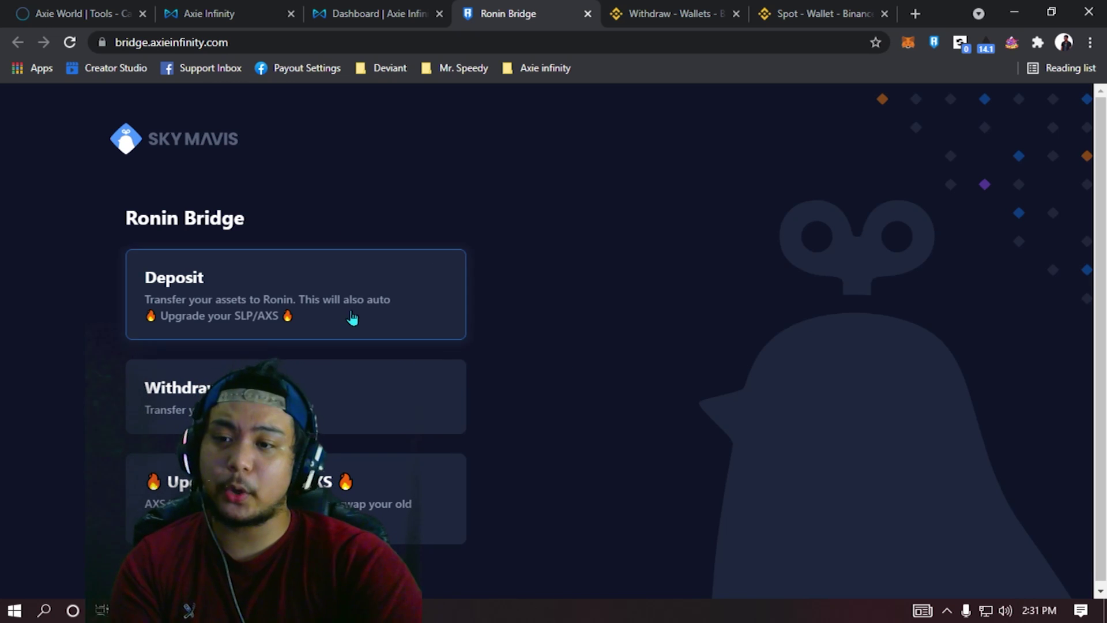
click(327, 310)
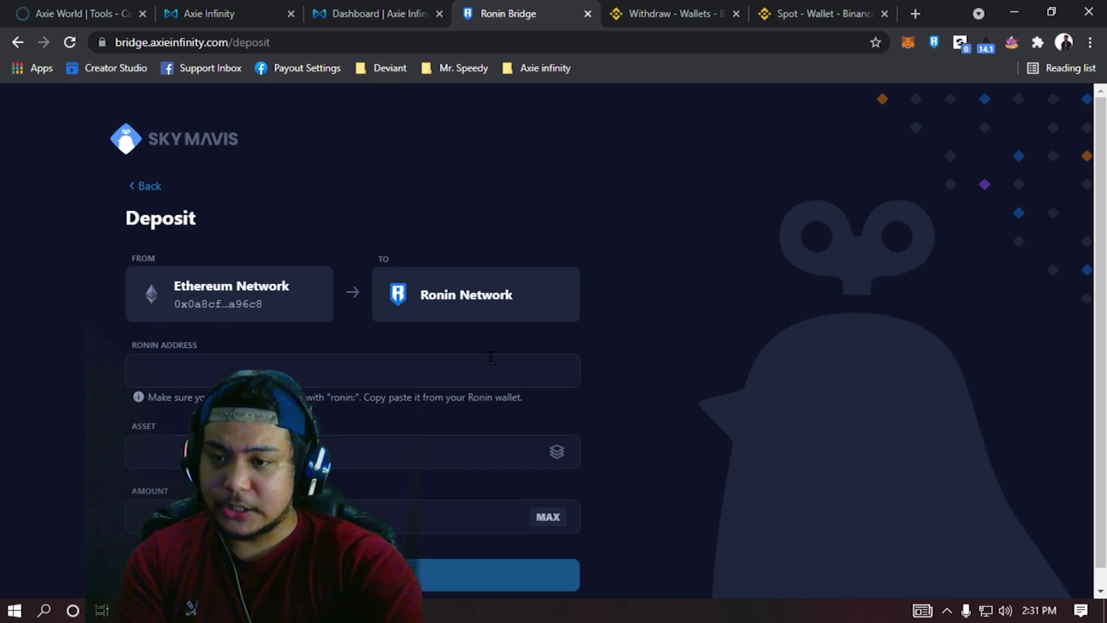
Step: Copy Account #1's address from the Ronin wallet and paste it as the deposit's Ronin address
click(934, 42)
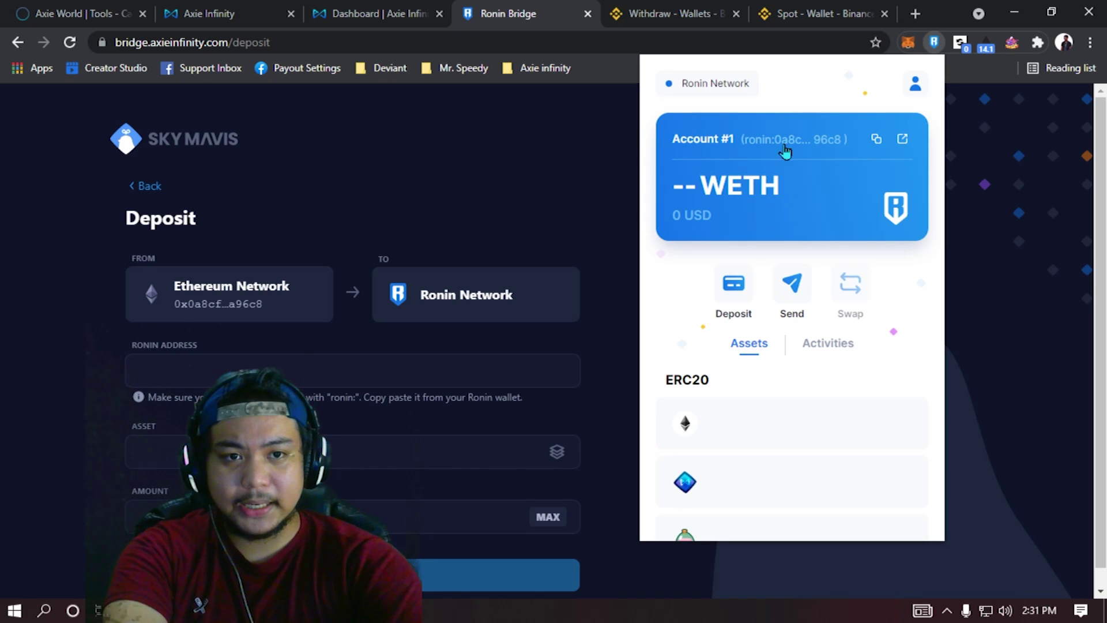
click(877, 139)
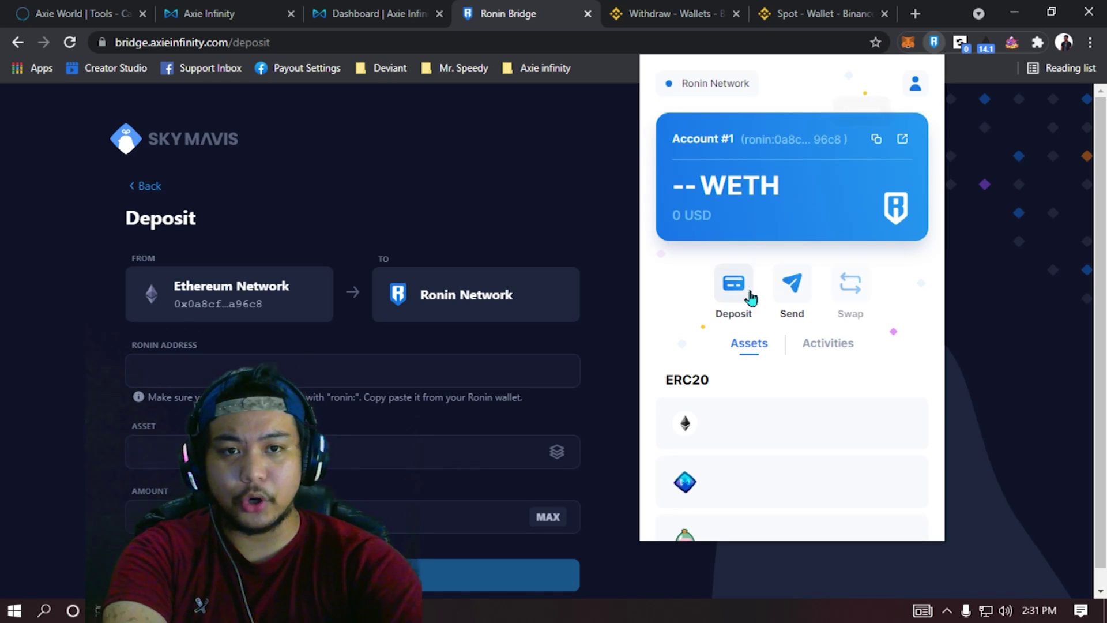
click(547, 371)
key(ctrl+v)
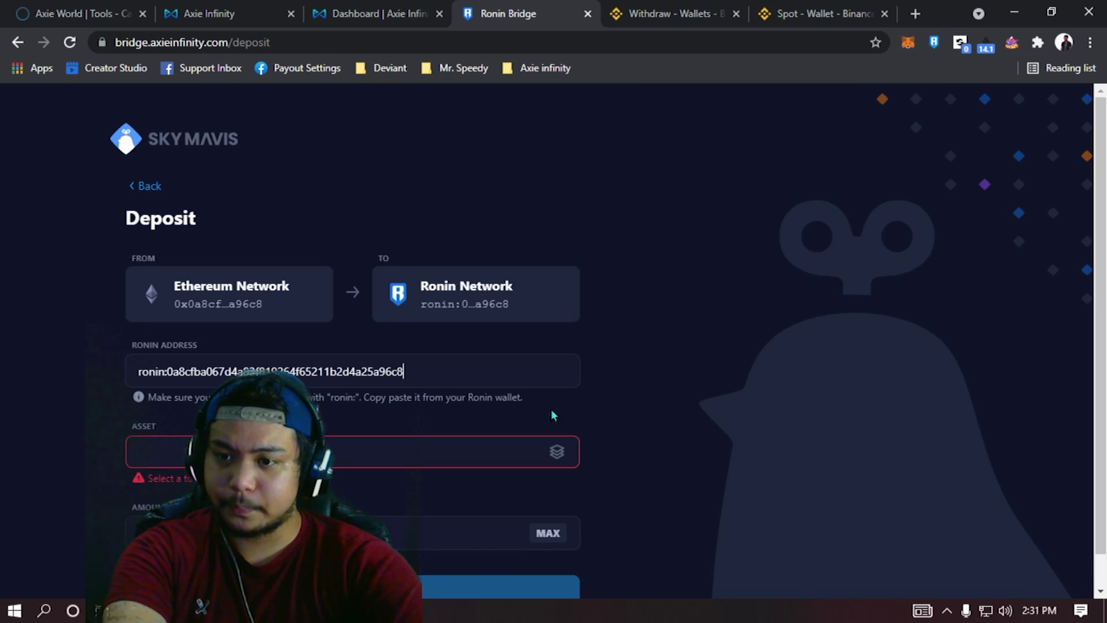
Step: Choose ETH as the asset for the Ronin deposit
scroll(635, 415, down, 1)
click(563, 418)
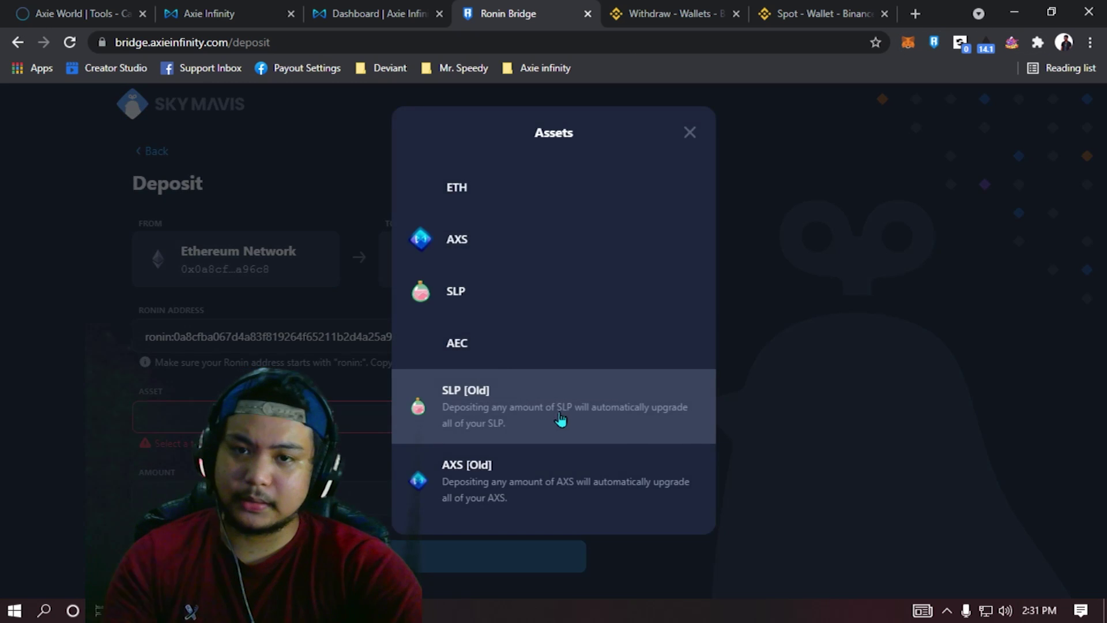
click(498, 187)
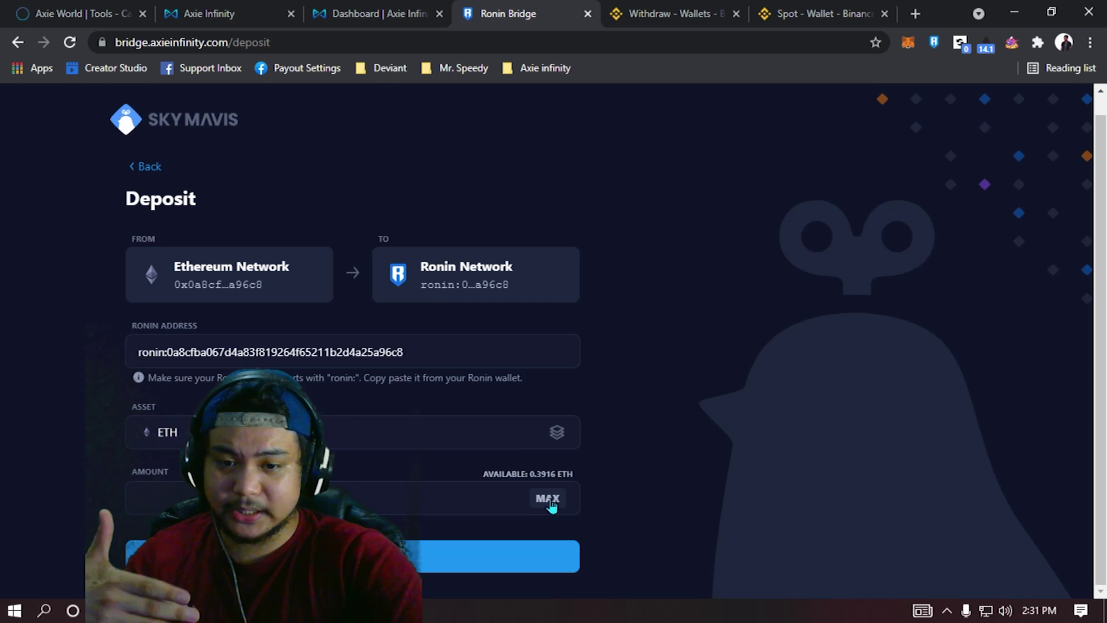
Step: Compare the ETH available for deposit with the amounts in Binance's Fiat and Spot wallet, and return to the Ronin Bridge
drag(531, 473, 562, 470)
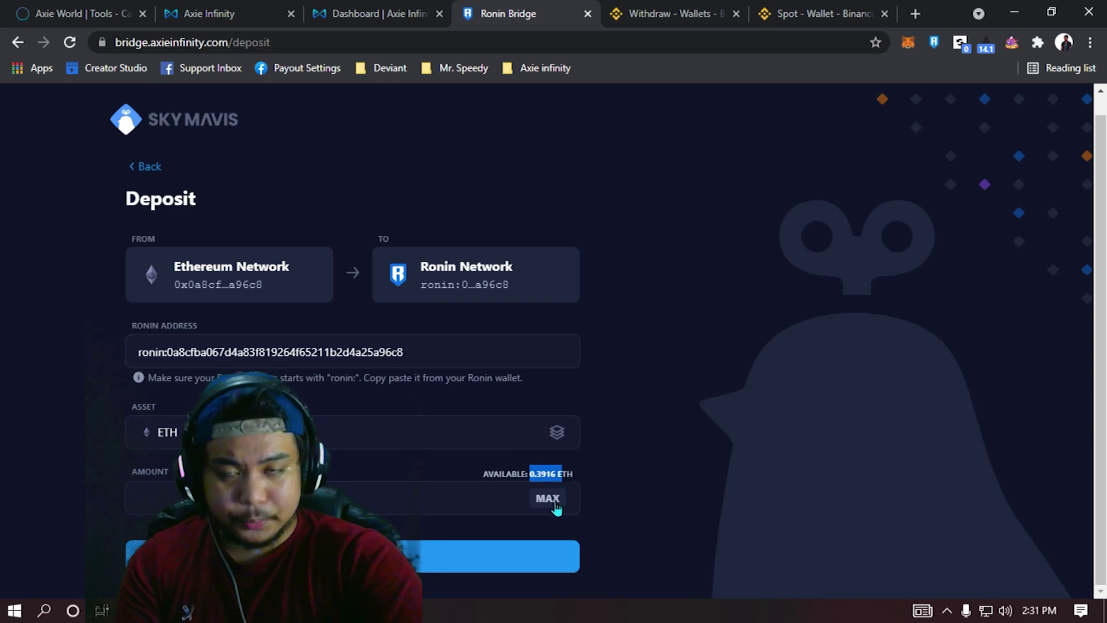
click(372, 11)
click(501, 11)
click(669, 12)
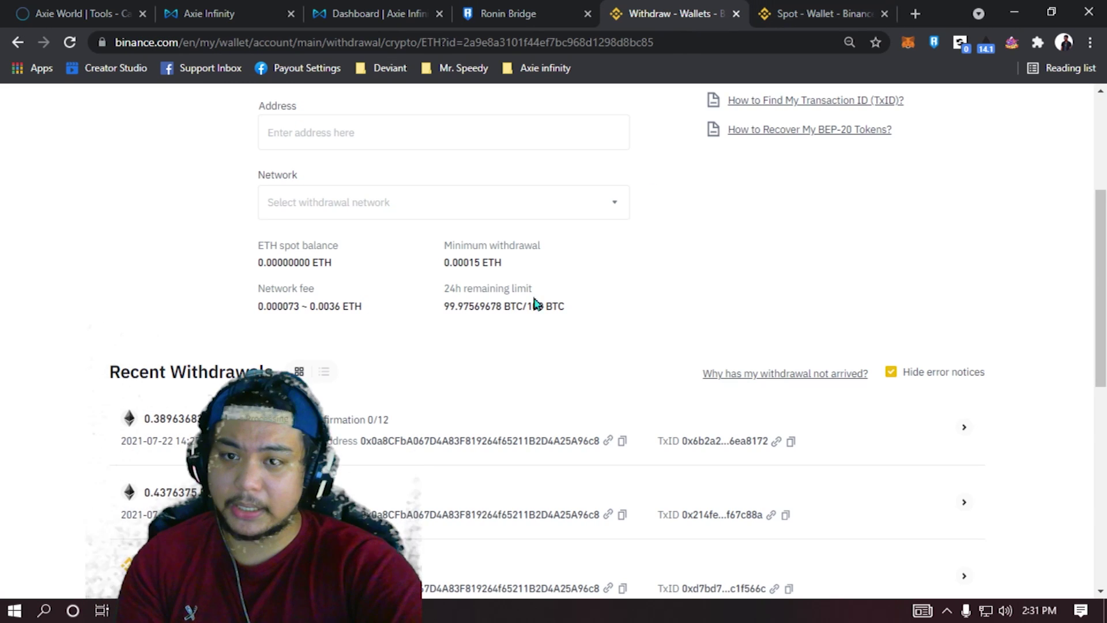
scroll(577, 288, up, 5)
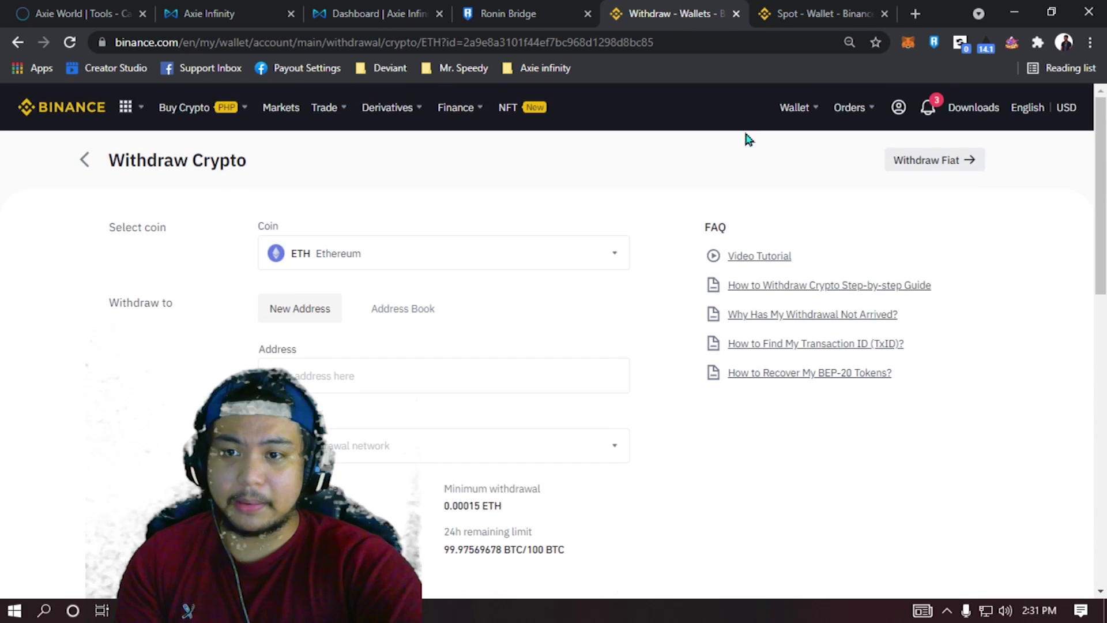
click(816, 8)
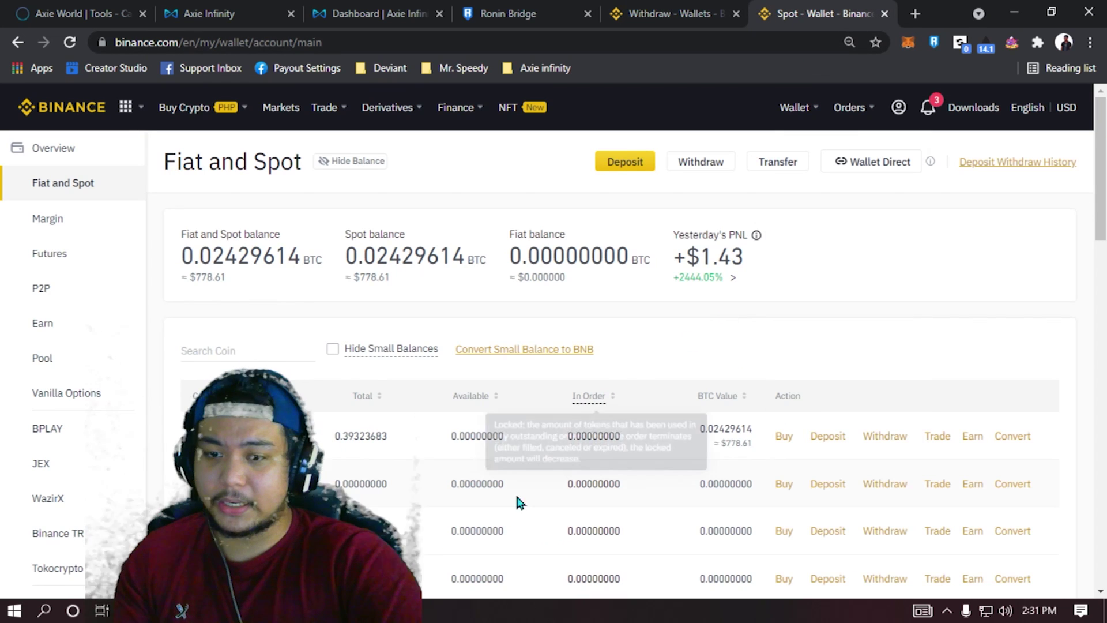
click(519, 13)
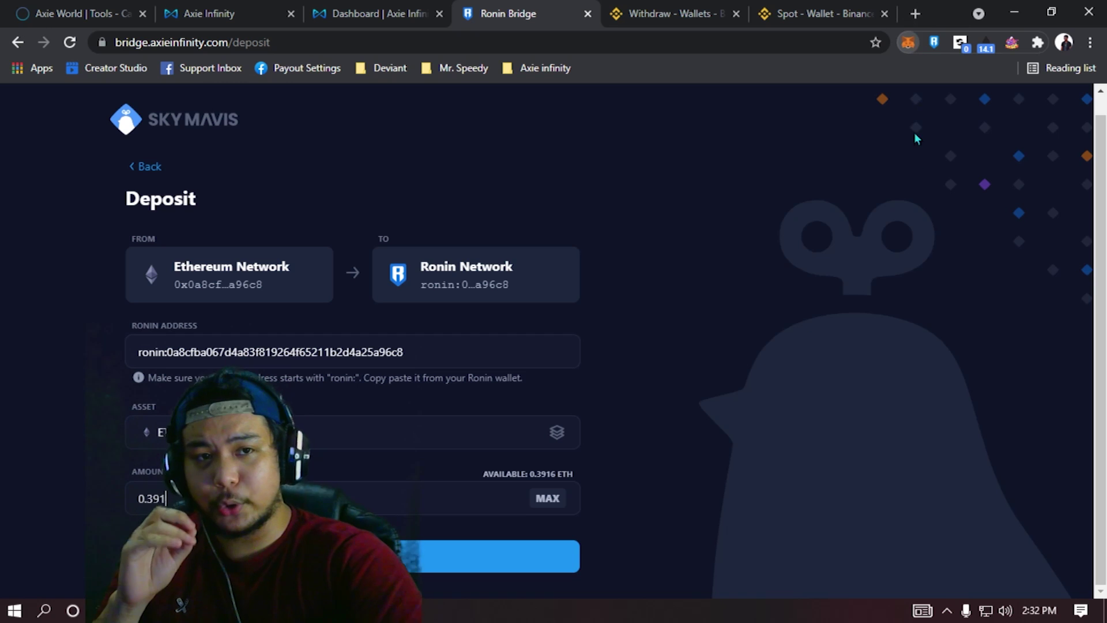
Step: Check the ETH balance in MetaMask and set the Ronin deposit amount to 0.391 ETH
click(908, 42)
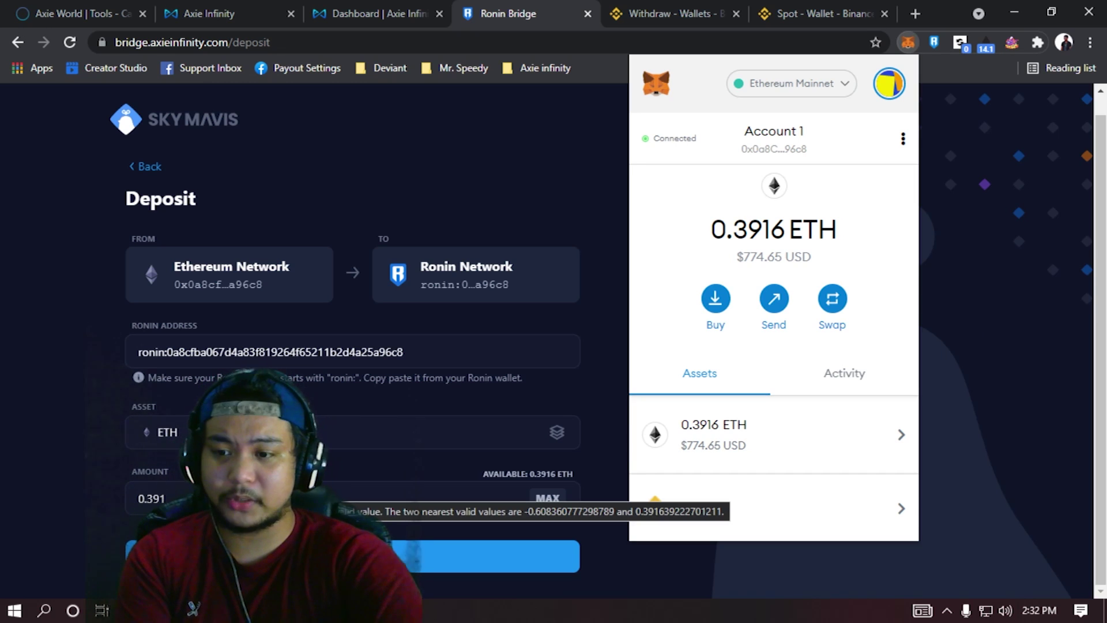
click(230, 499)
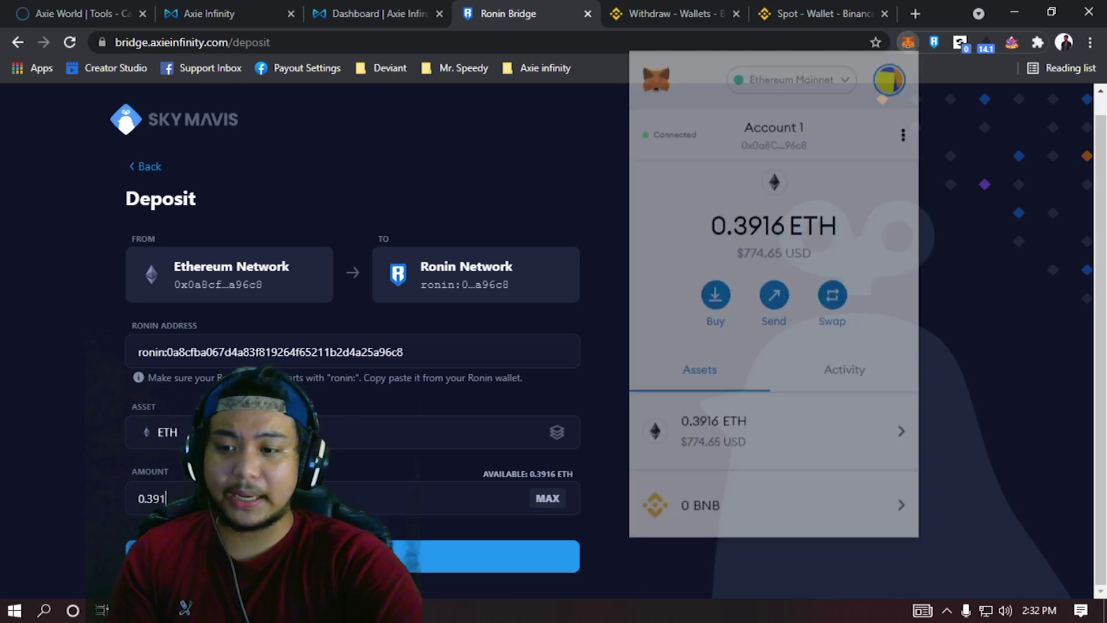
scroll(231, 498, down, 2)
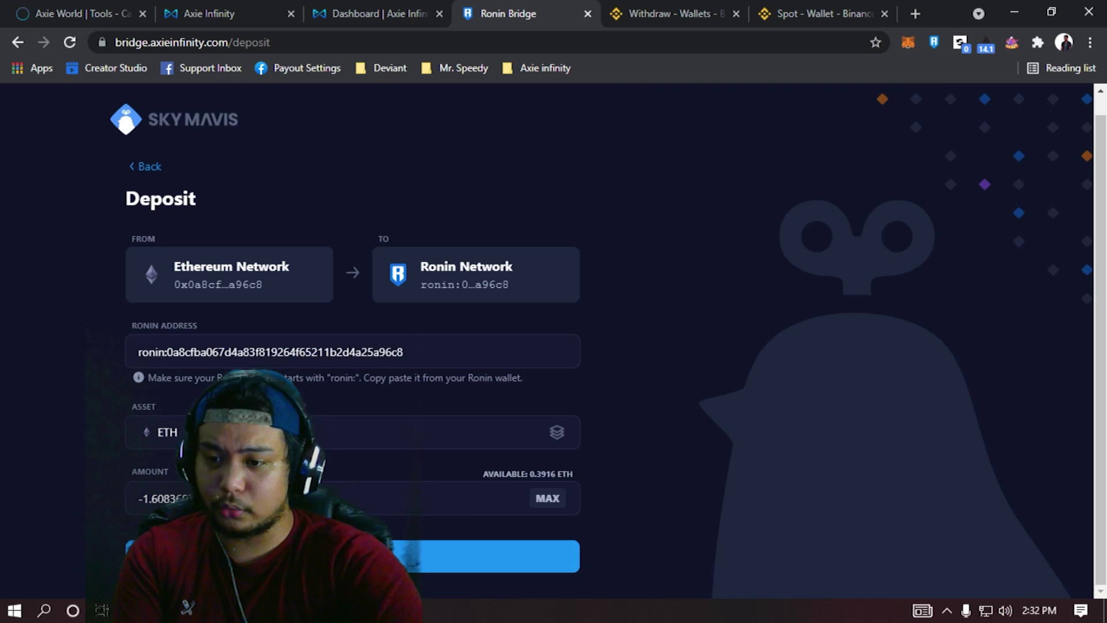
scroll(231, 498, up, 1)
text(0.3)
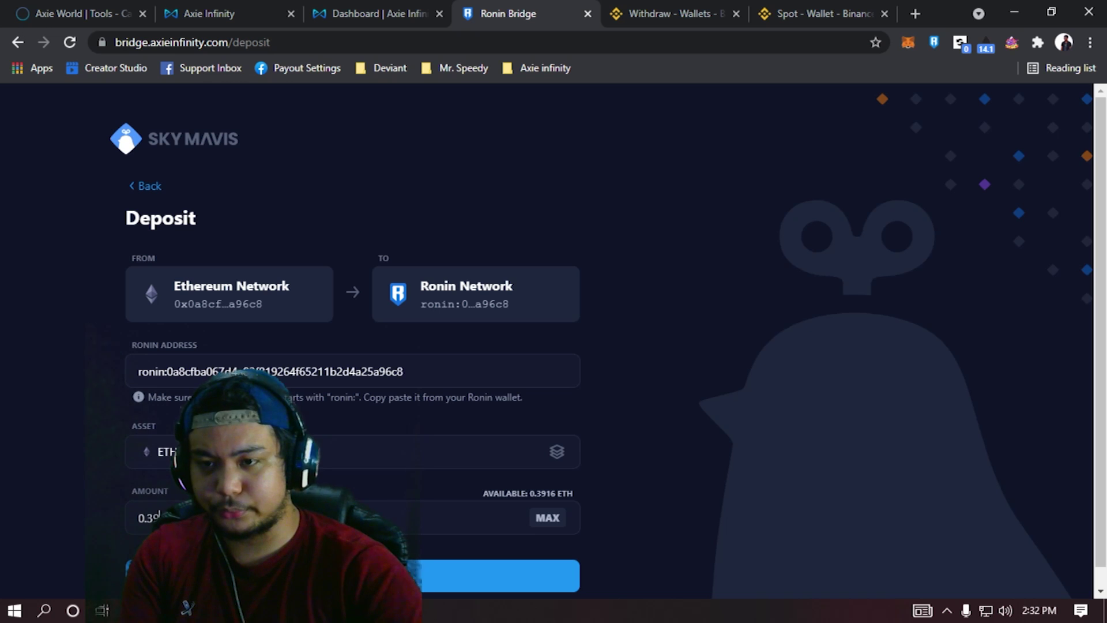
scroll(749, 438, down, 1)
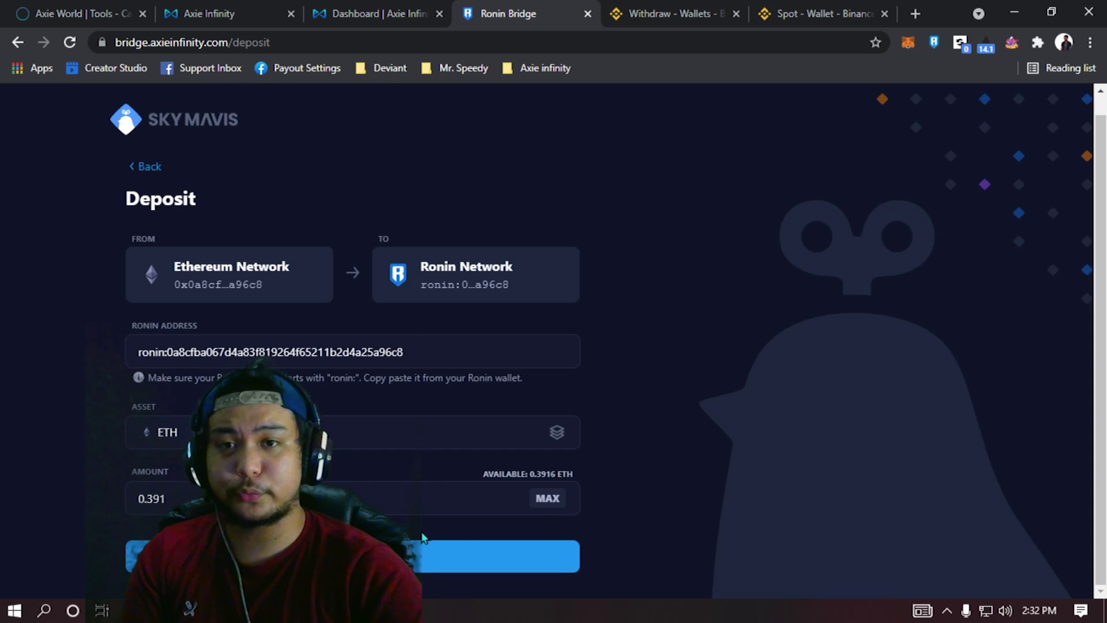
Step: Try to deposit 0.391 ETH, inspect the gas fee in MetaMask, and reject the transaction
click(422, 568)
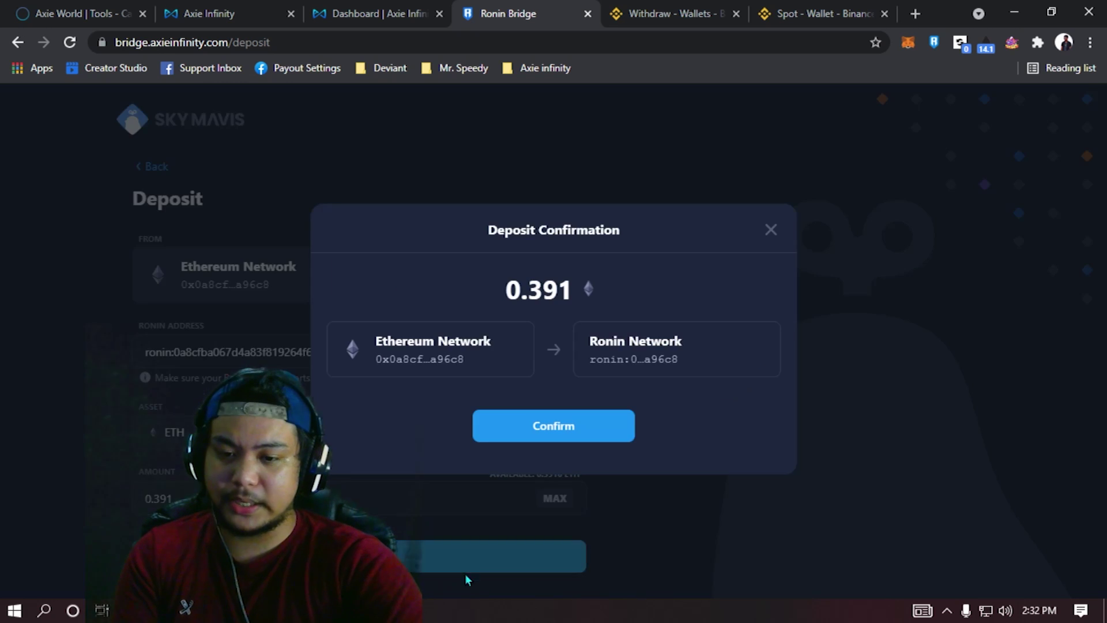
click(571, 434)
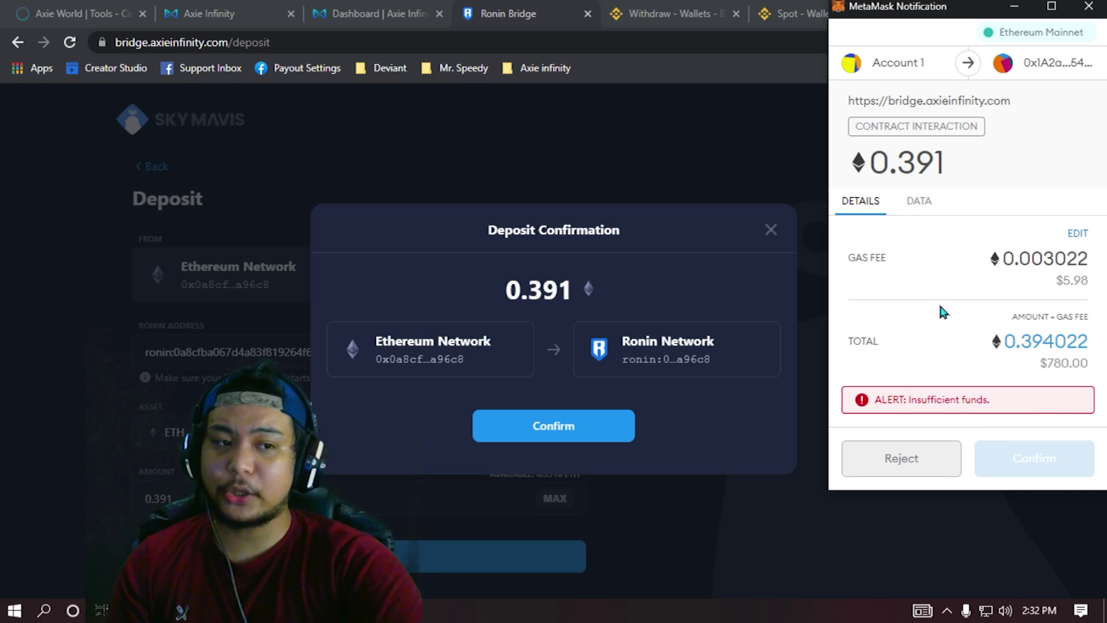
drag(1088, 280, 1055, 280)
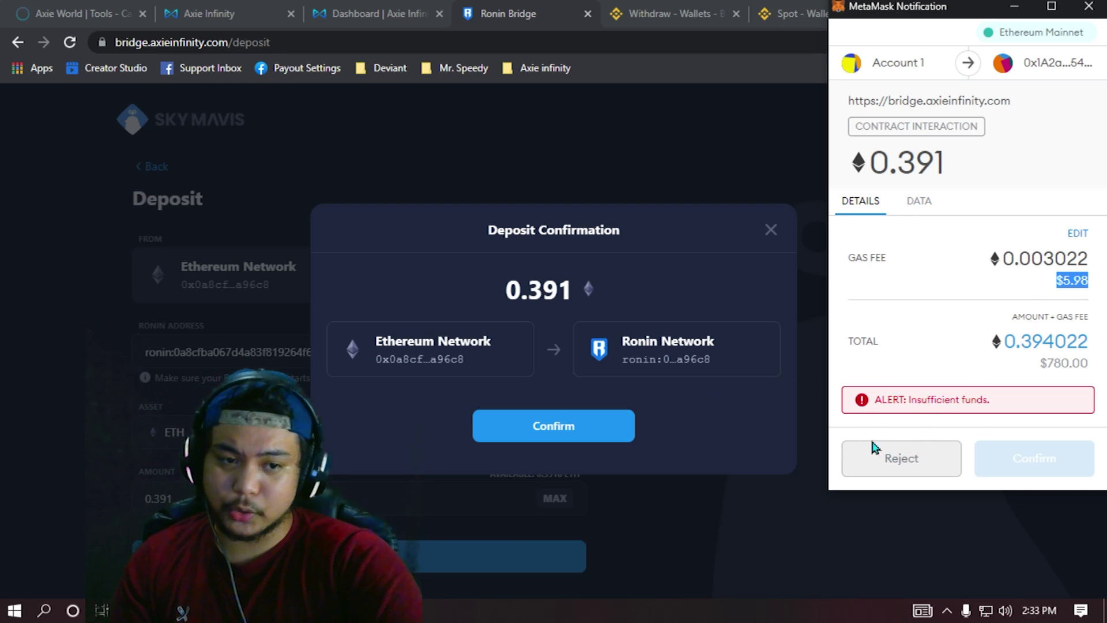
click(901, 468)
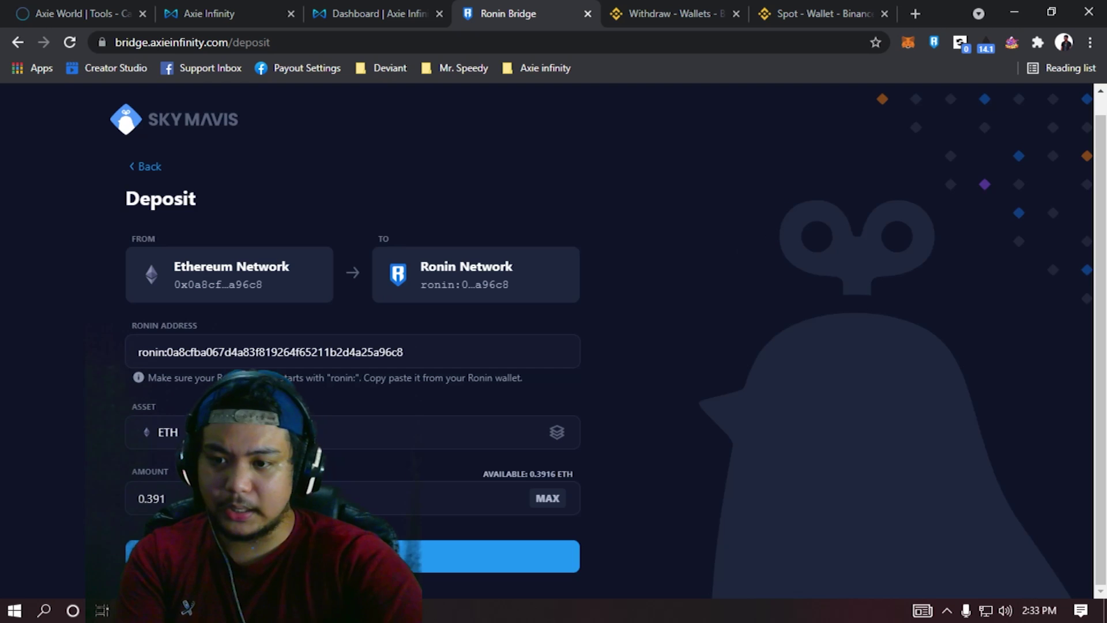
Step: Set the deposit amount to 0.388 ETH and confirm the deposit in the Ronin Bridge
key(BackSpace)
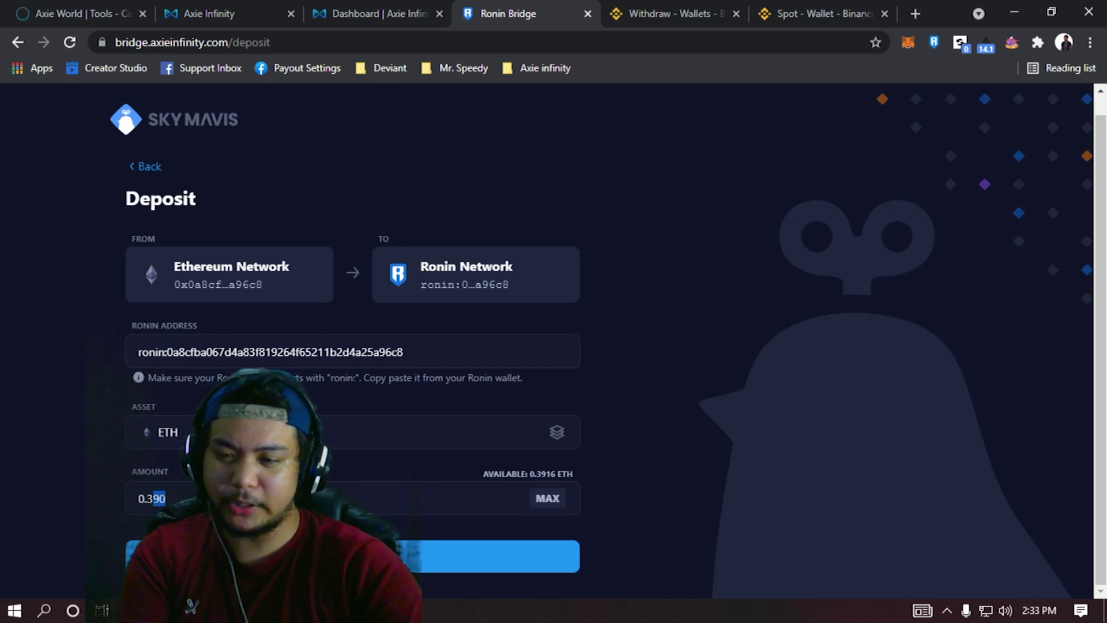
text(88)
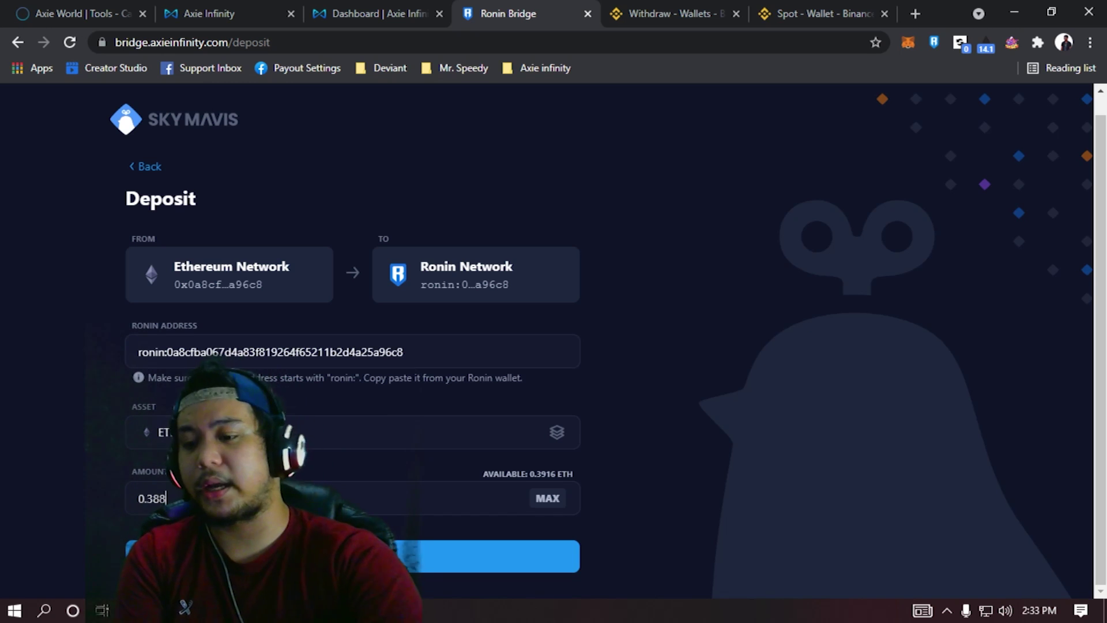
key(Return)
click(543, 416)
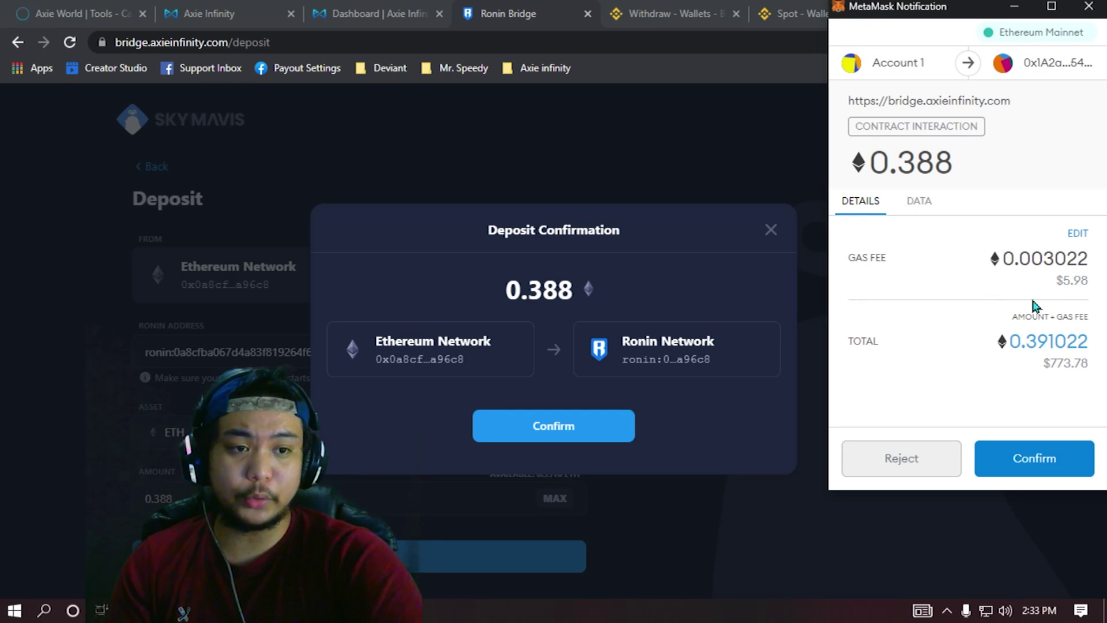
Step: Review the gas fee and total of the 0.388 ETH transaction in MetaMask and confirm it
double_click(1066, 284)
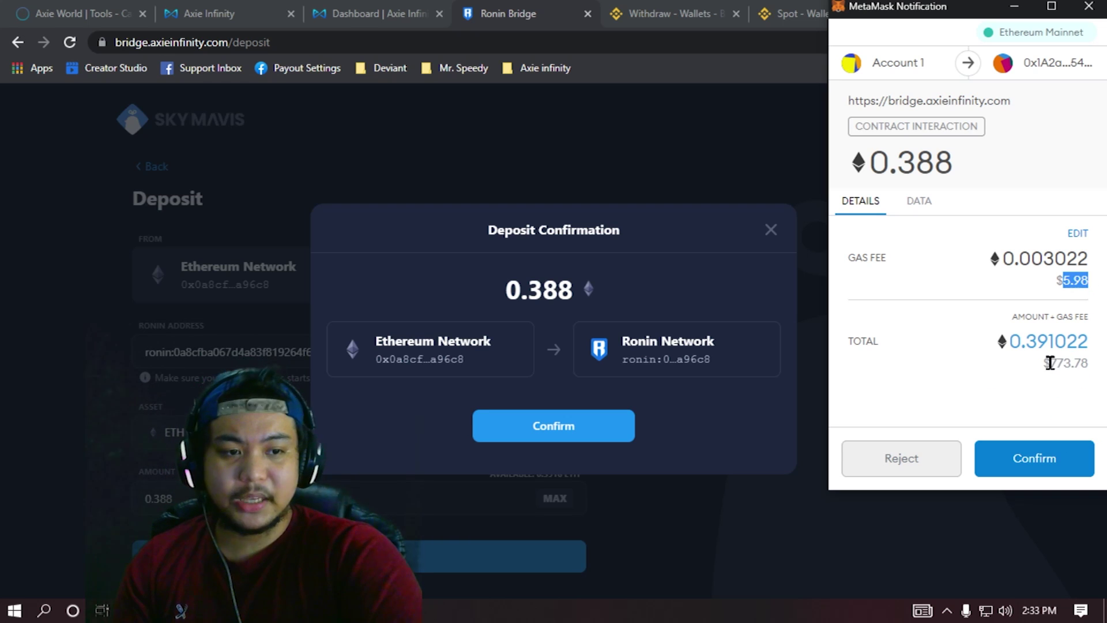
drag(1050, 363, 1096, 369)
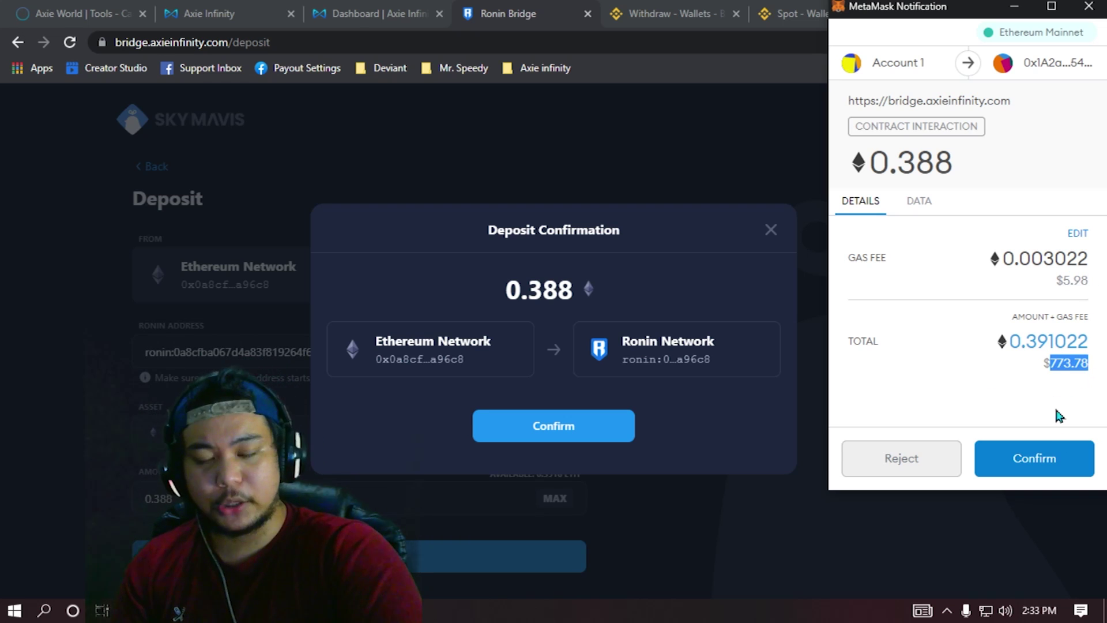
click(1029, 464)
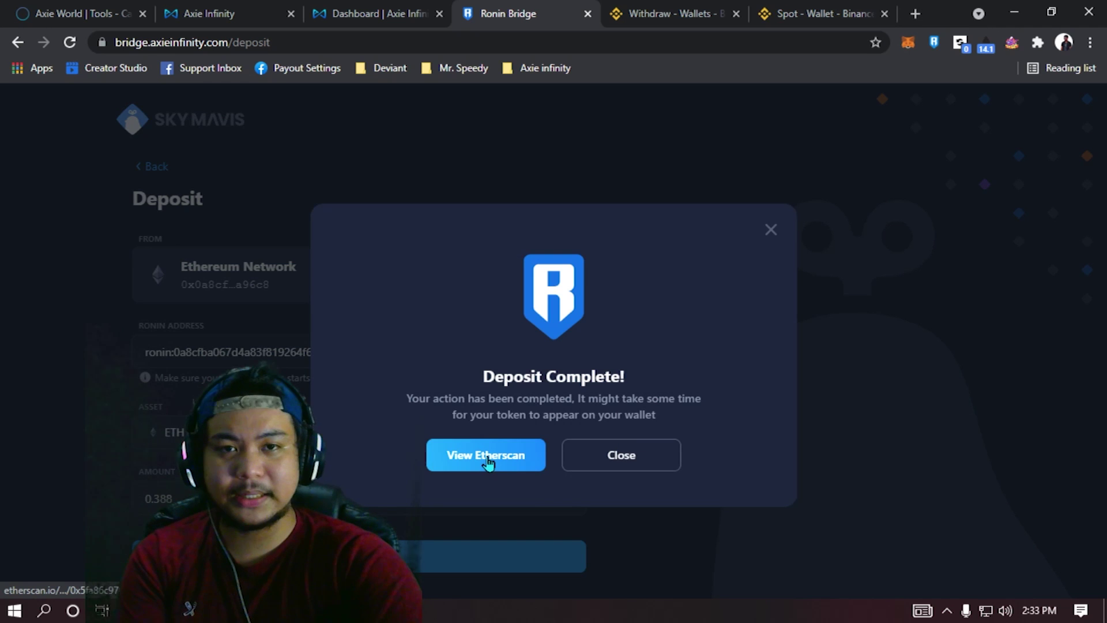
Step: Open the deposit's transaction on Etherscan and examine its status, estimated confirmation duration, and fee details
click(487, 459)
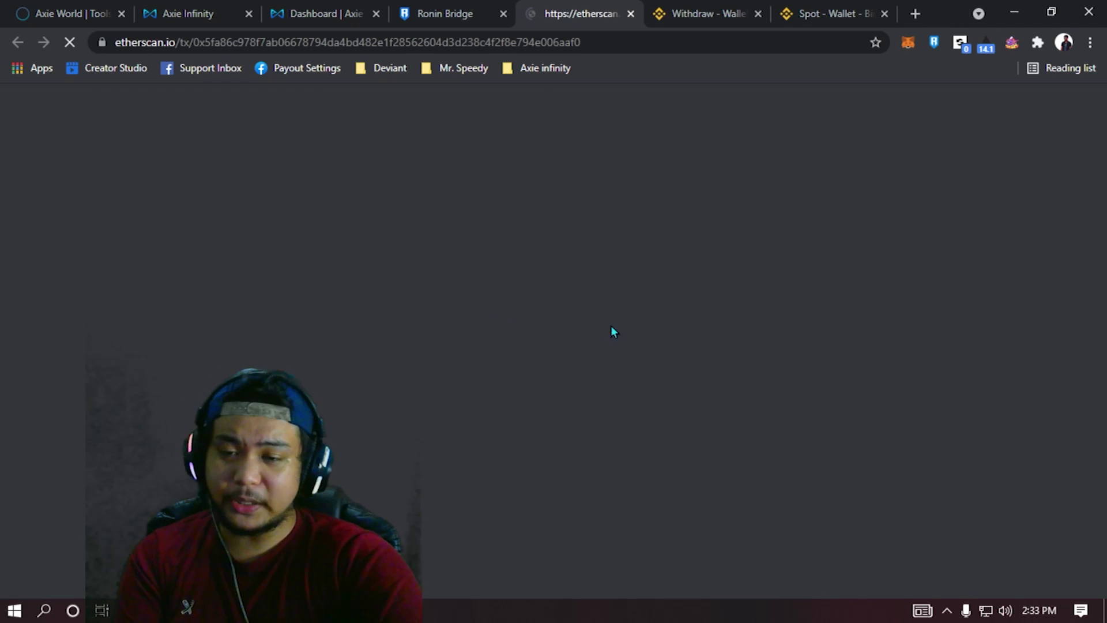
key(ctrl+shift+Tab)
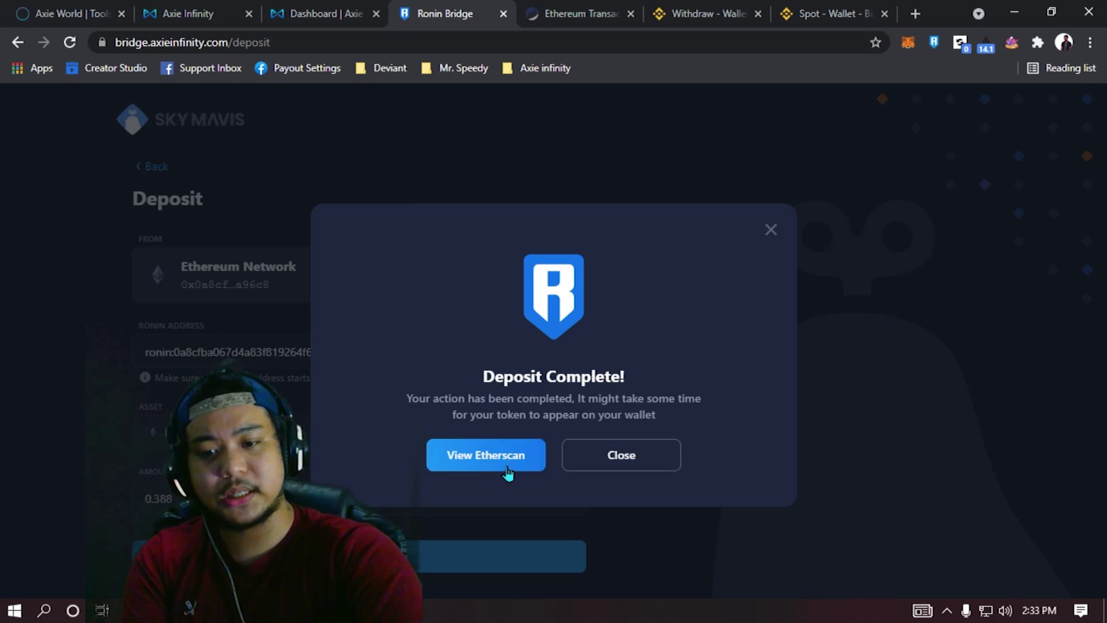
click(582, 13)
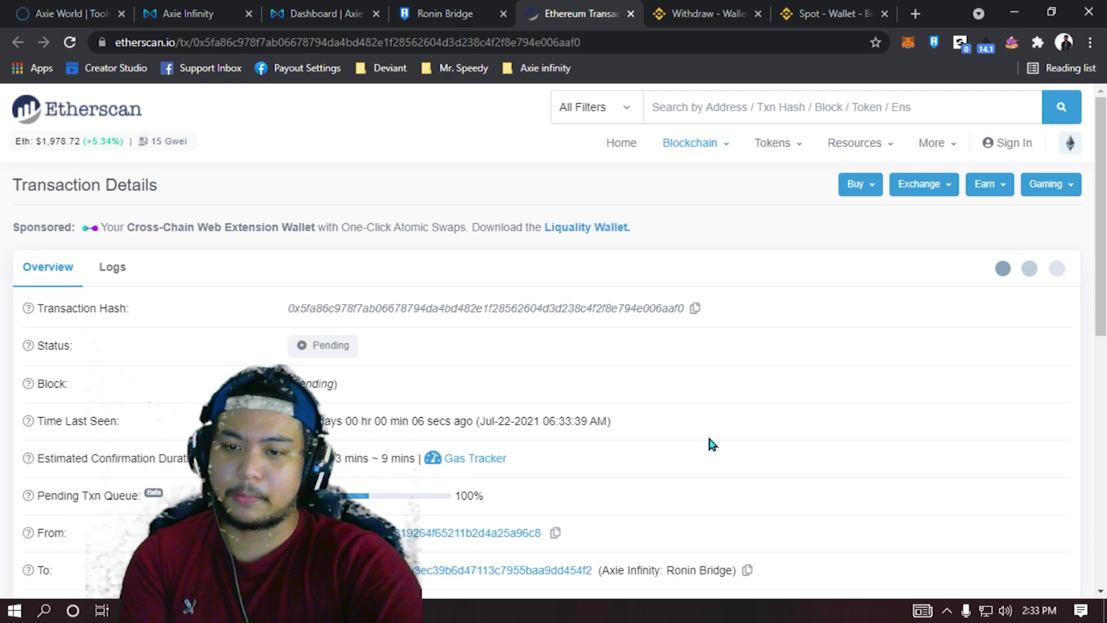
scroll(712, 443, down, 3)
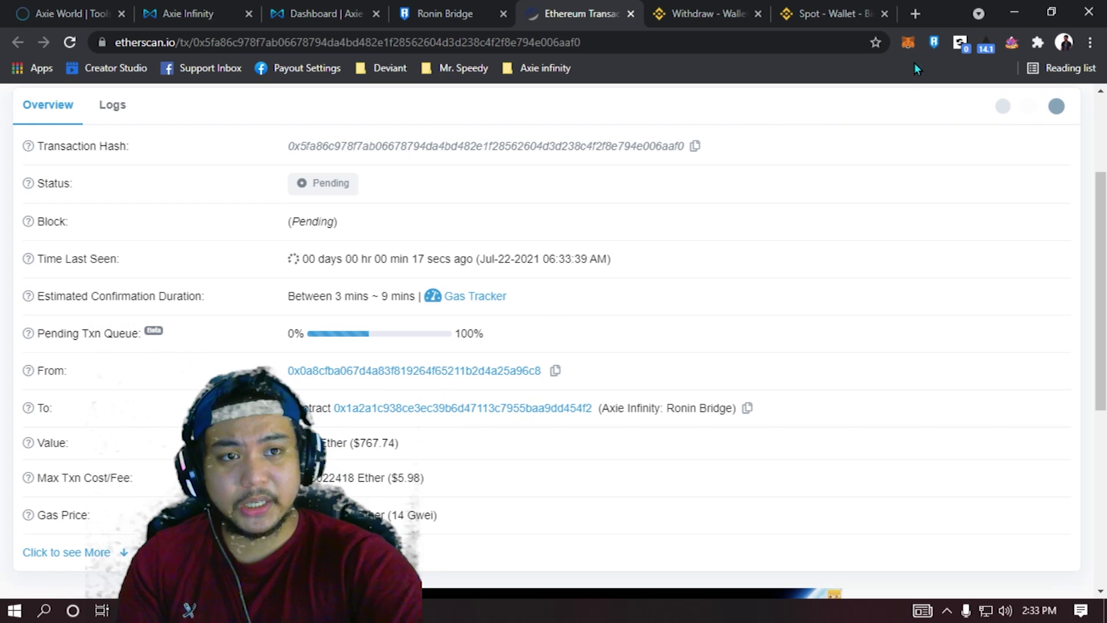
Step: Open the speed-up options for the pending bridge transaction in MetaMask, select the Fast gas fee, and close without saving
click(910, 43)
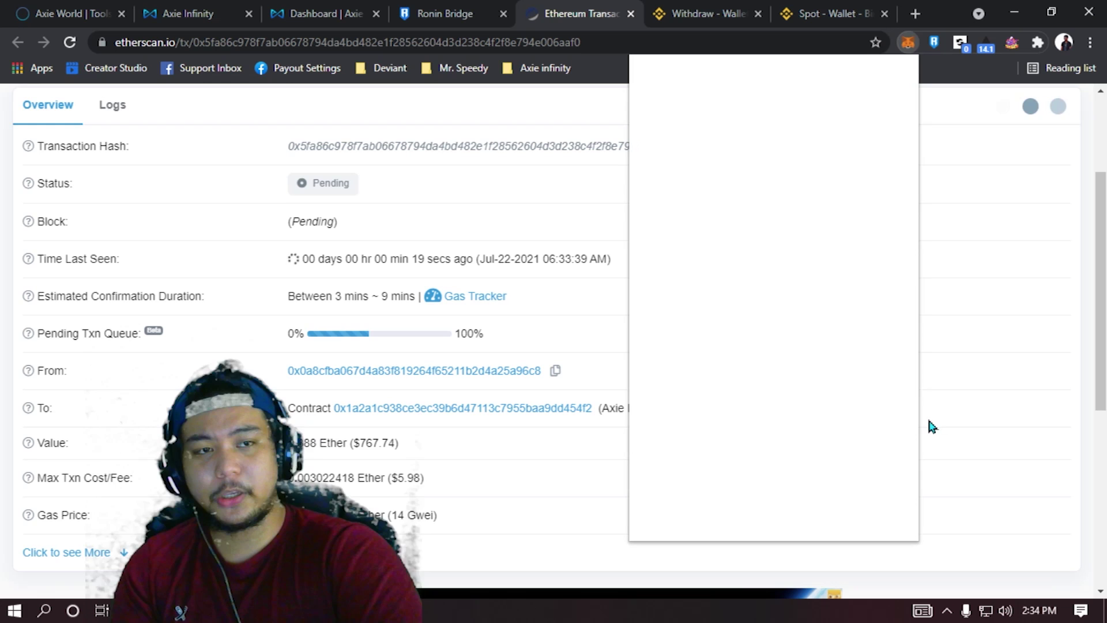
scroll(715, 459, down, 3)
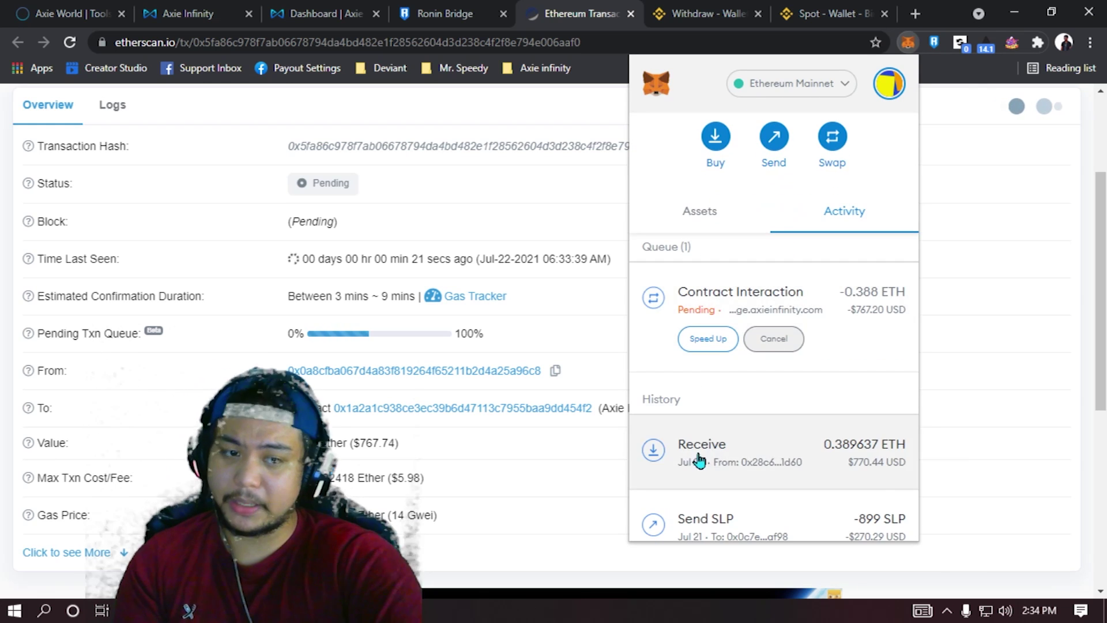
click(715, 343)
click(781, 255)
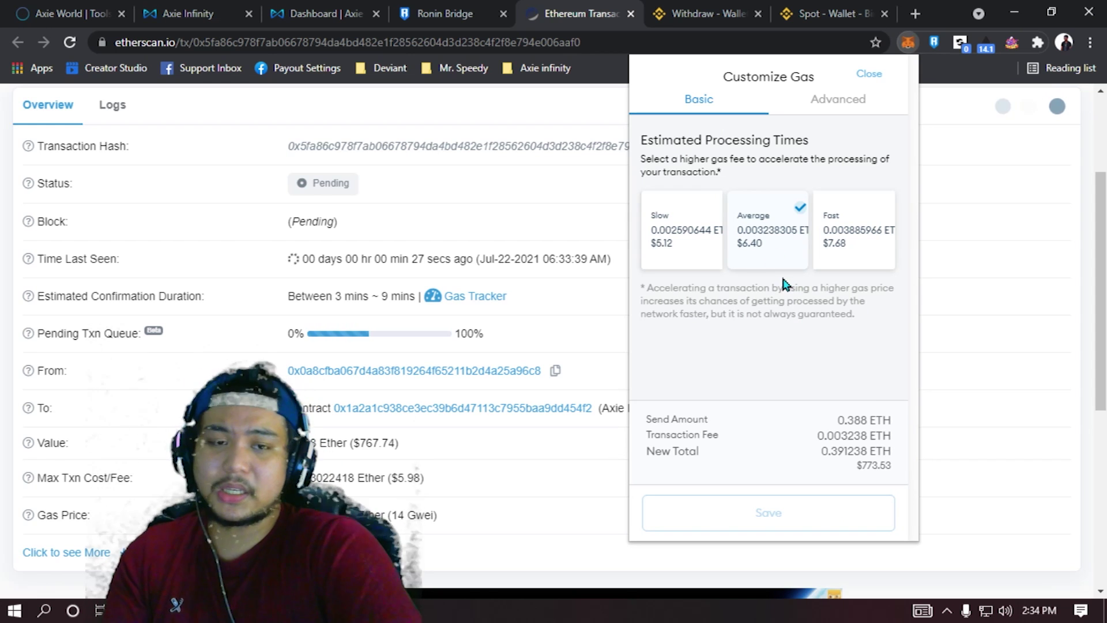
click(859, 236)
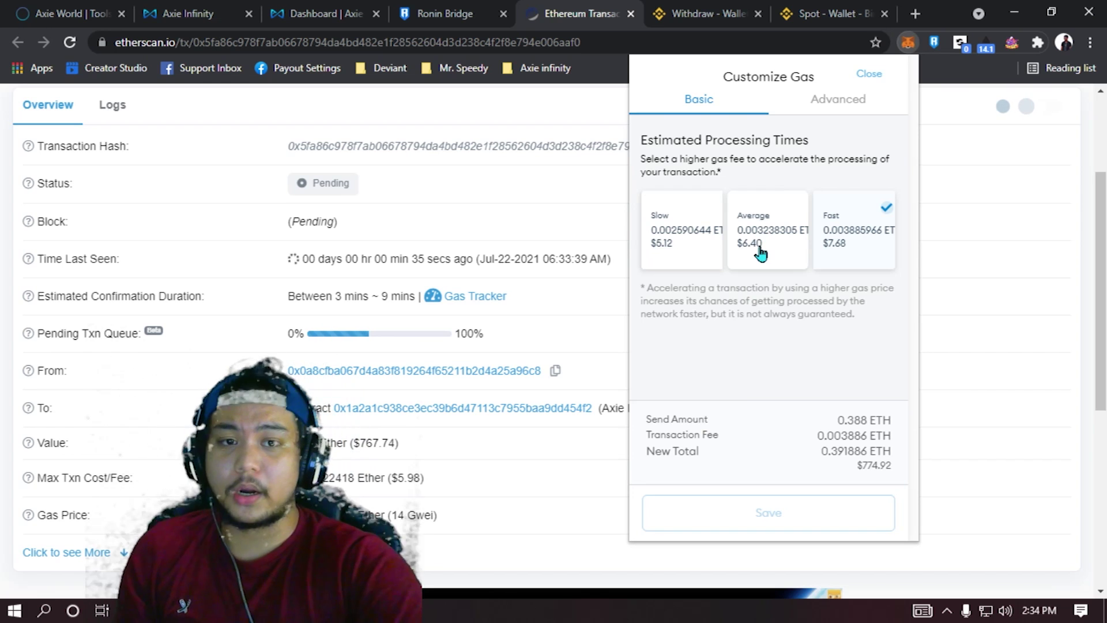
click(907, 44)
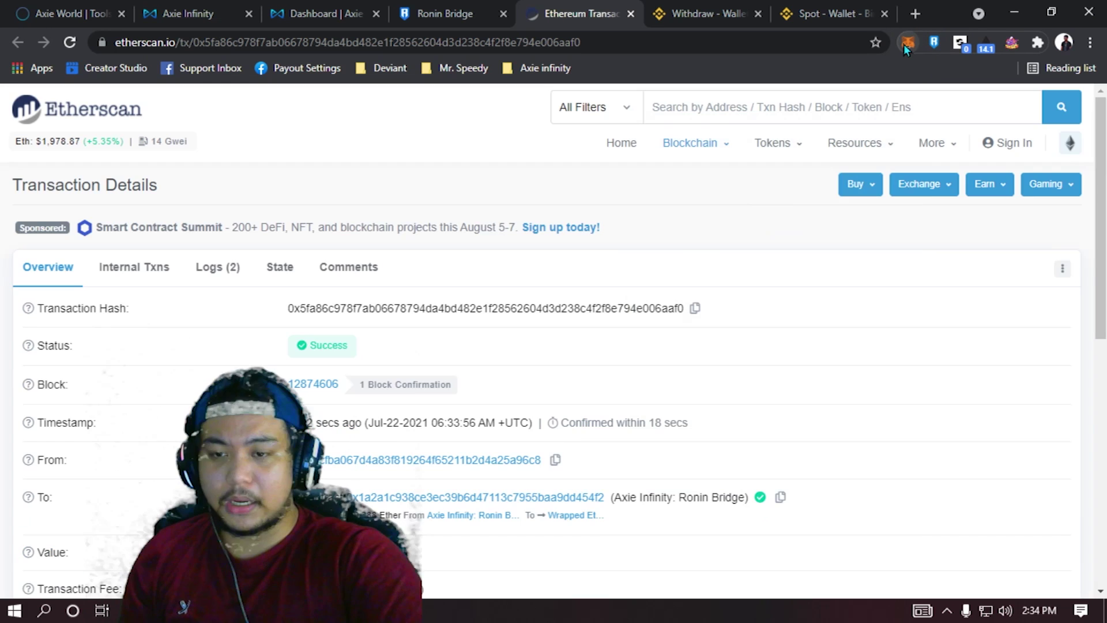
Step: Check the MetaMask balance and activity, and examine the Ronin wallet's activities and assets for the deposit
click(904, 46)
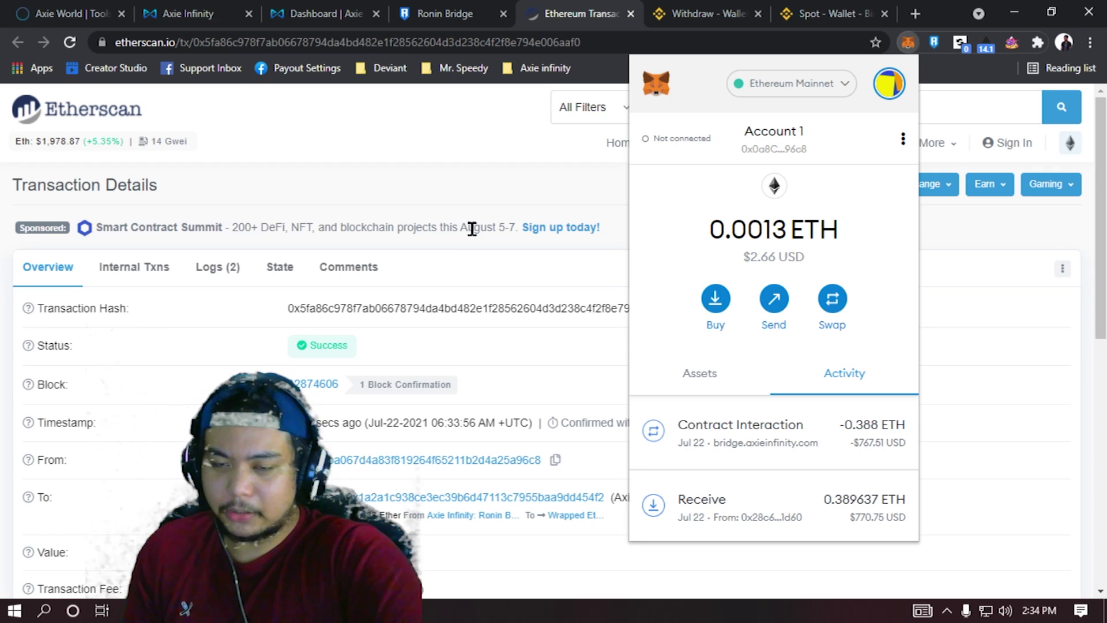
click(450, 208)
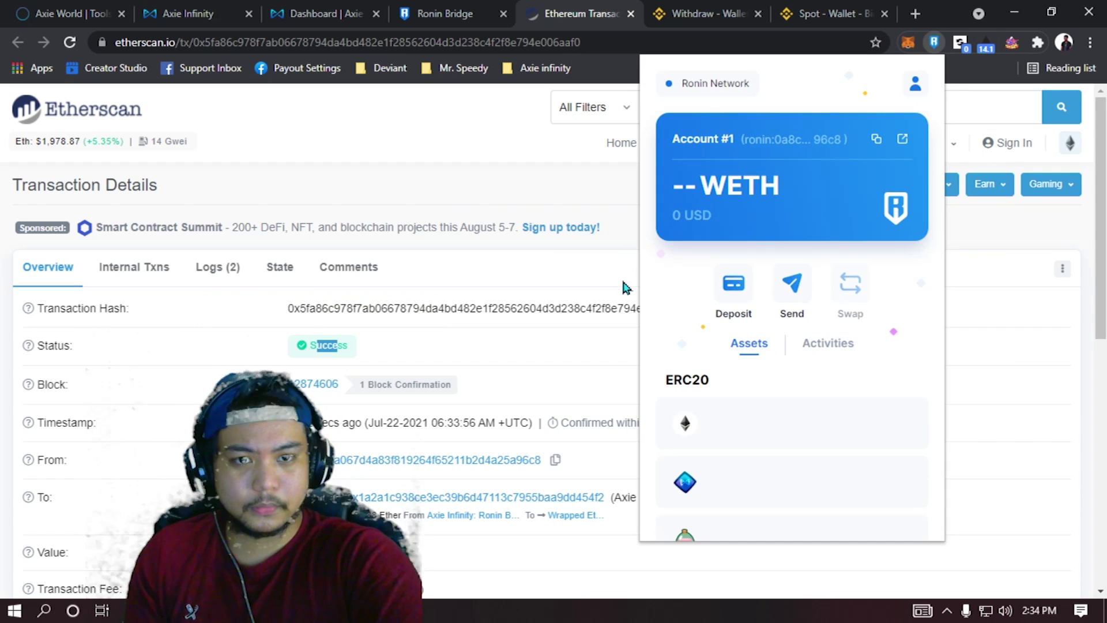
click(830, 346)
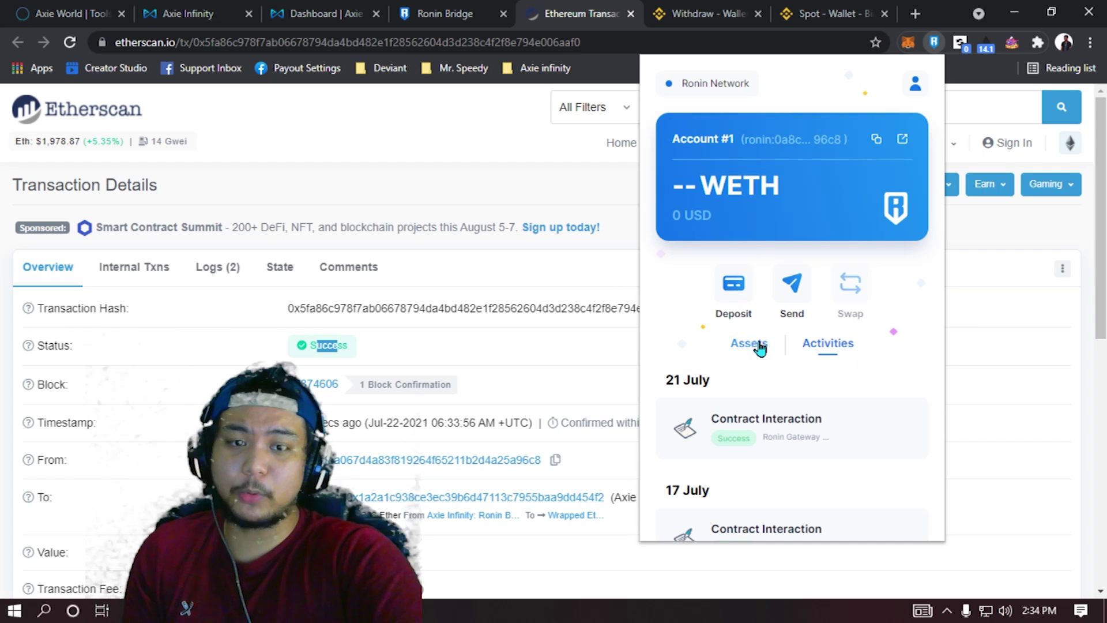
click(760, 346)
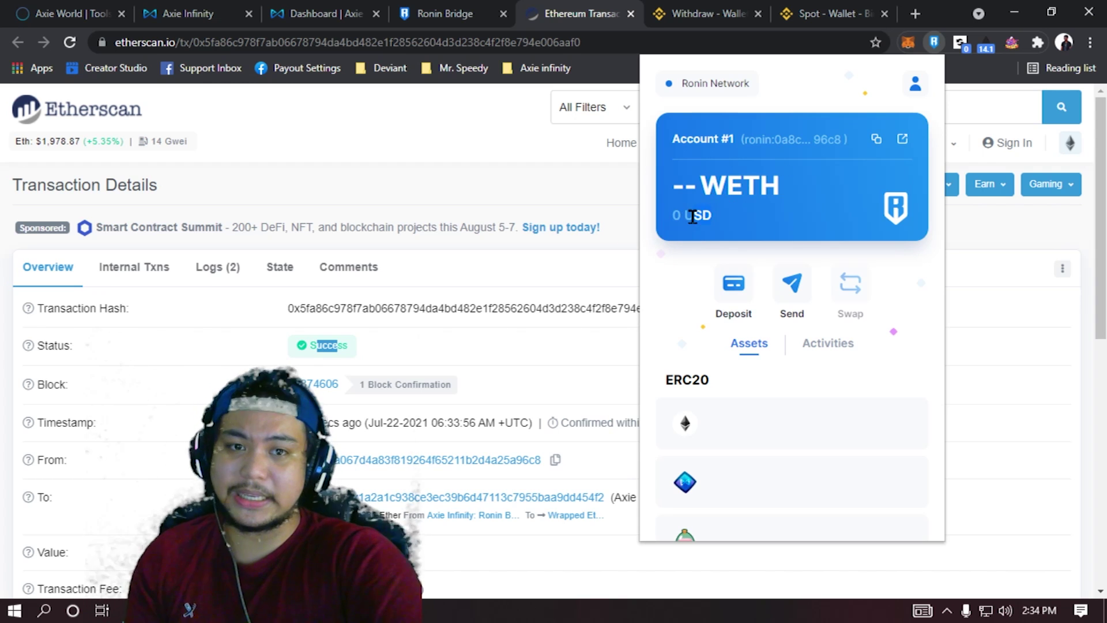
scroll(787, 320, down, 4)
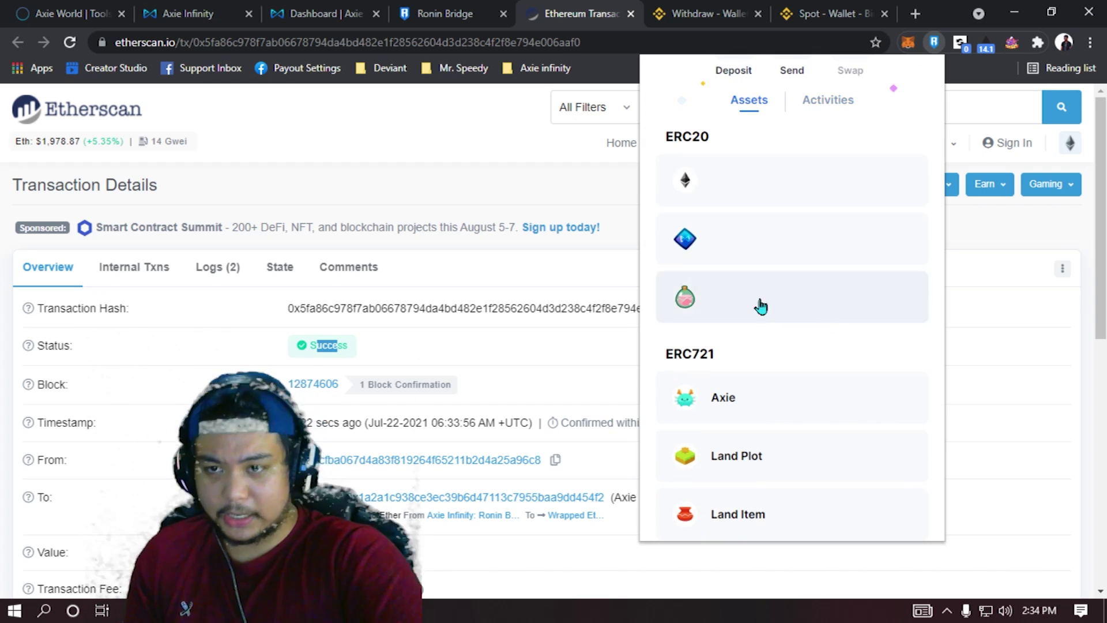
click(537, 206)
Step: Switch to the Binance withdrawal page, reopen the Ronin wallet, and check Account #1's WETH balance
key(ctrl+Tab)
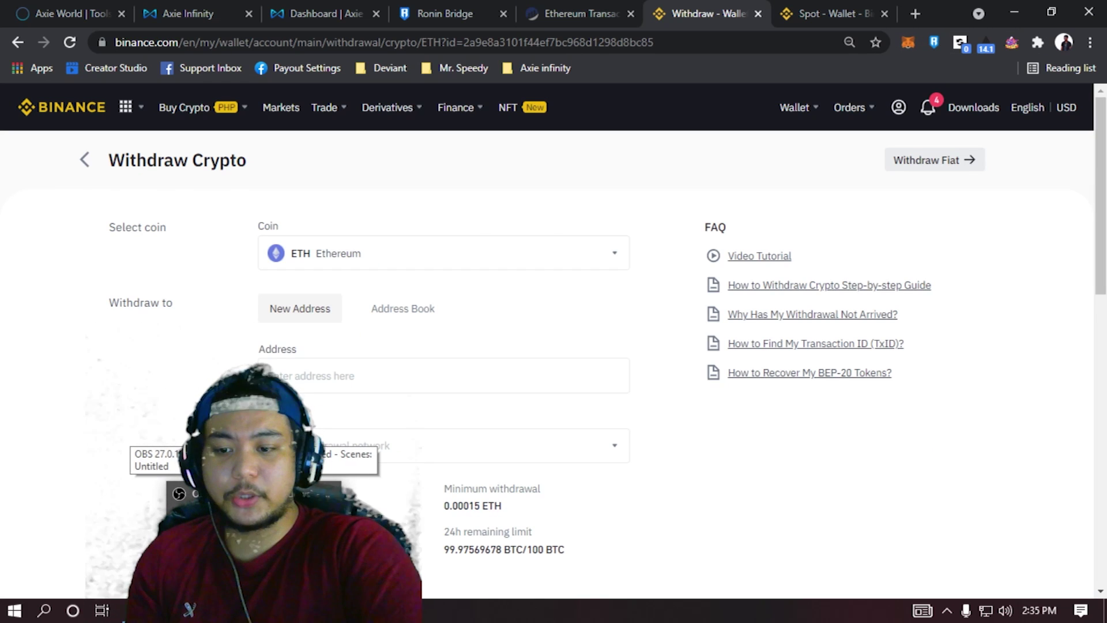
click(932, 42)
click(868, 198)
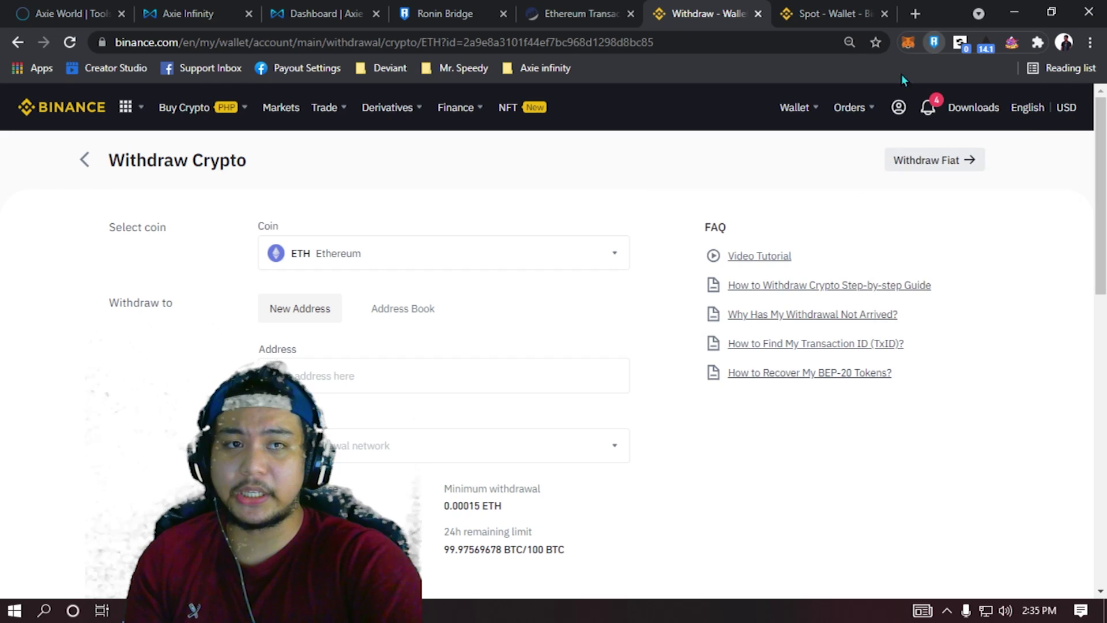
click(933, 46)
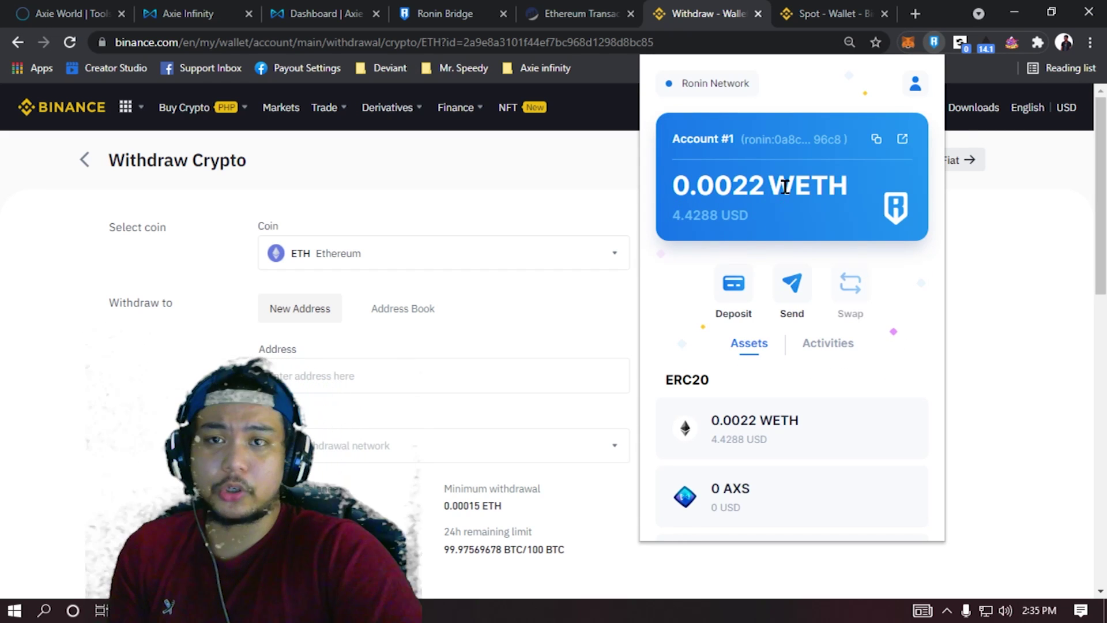
click(933, 42)
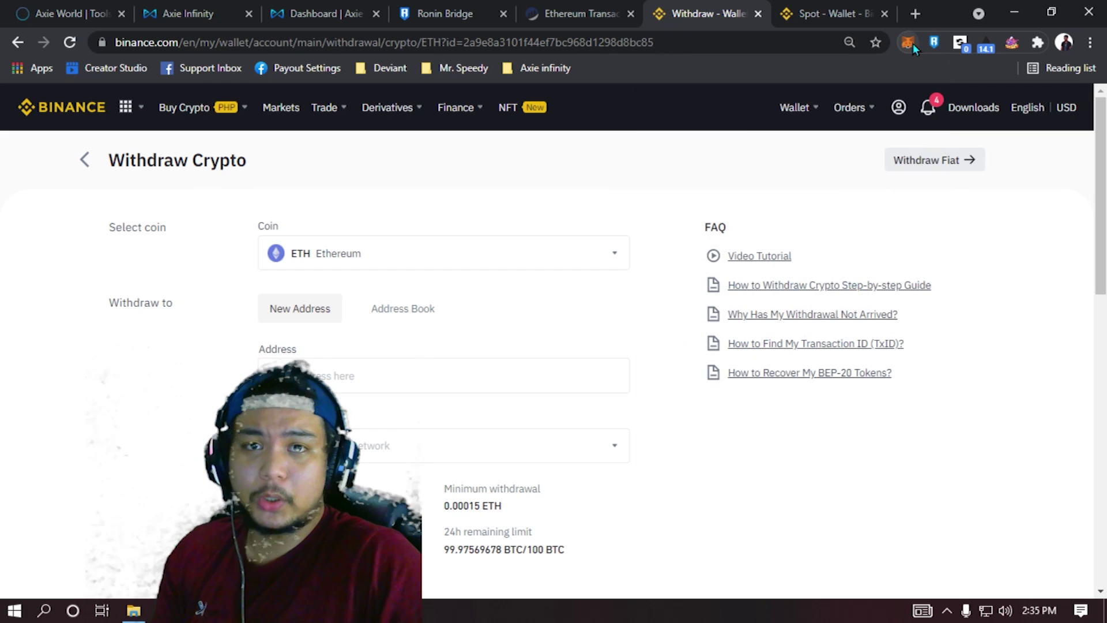
Step: Open the details of the 0.388 ETH contract interaction in MetaMask's activity
key(alt+shift+m)
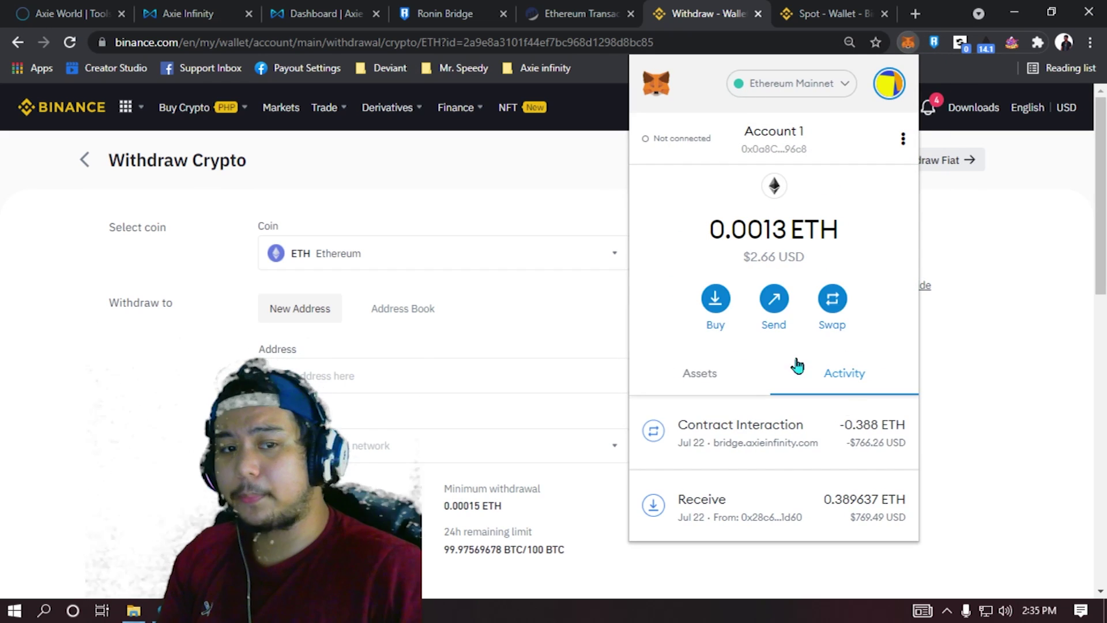
click(865, 456)
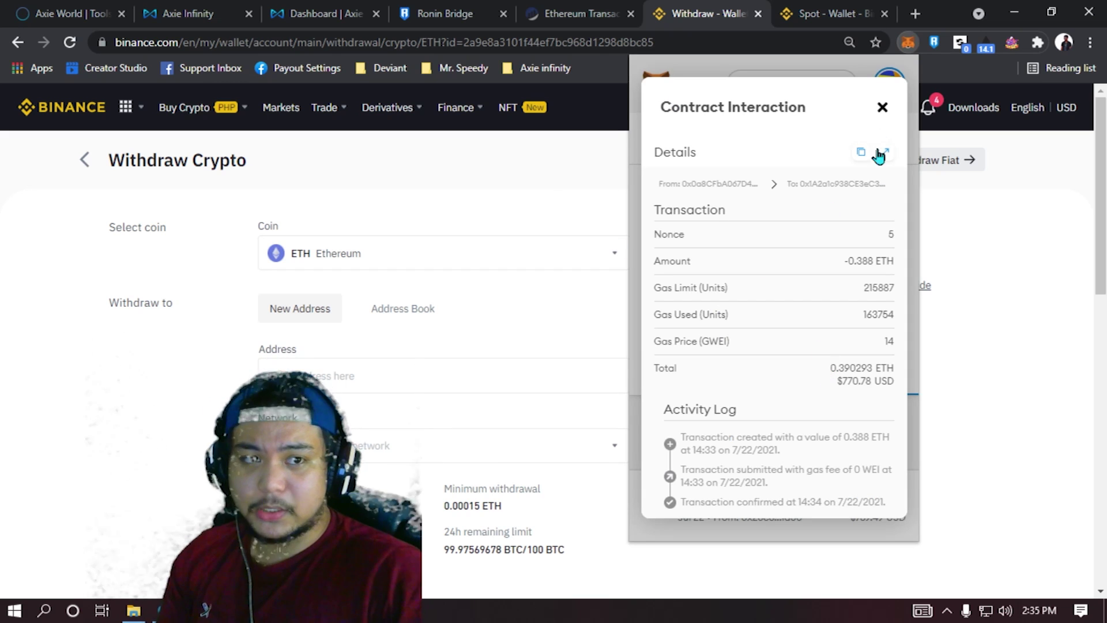
Step: Close the contract interaction details, the MetaMask wallet and the Binance withdrawal page
click(882, 107)
click(908, 40)
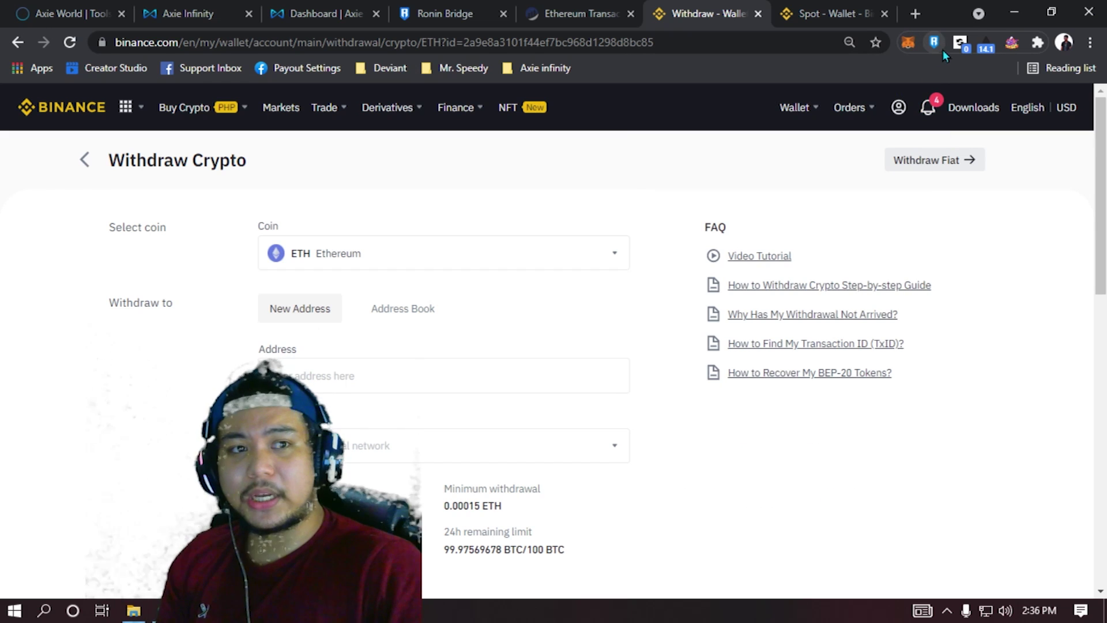
key(ctrl+w)
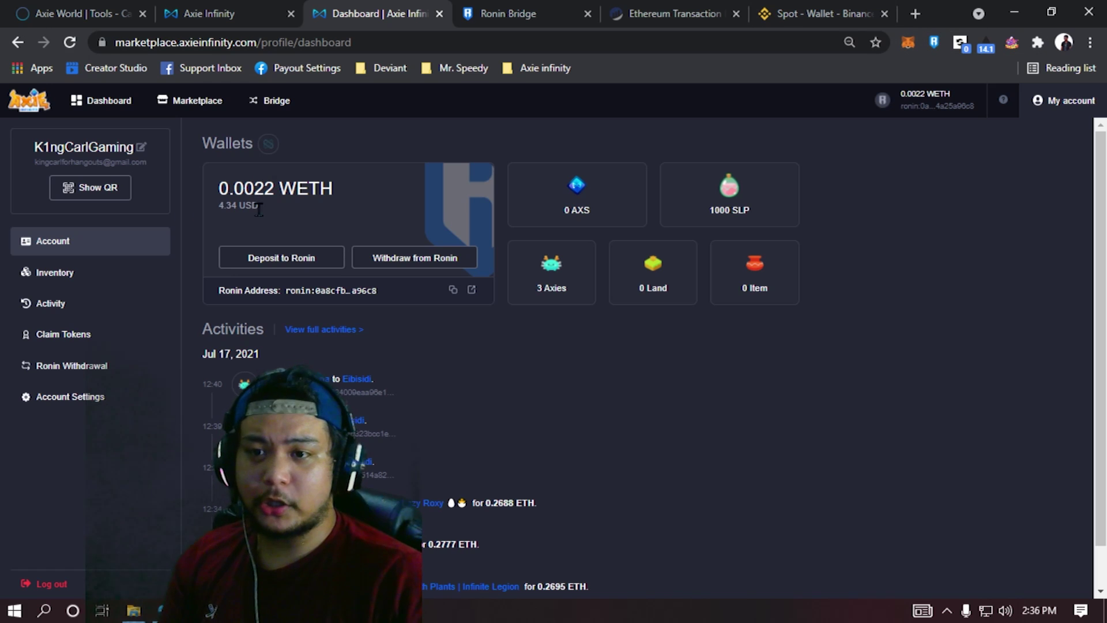
Step: Reload the Axie Infinity marketplace dashboard and check the Ronin wallet for the bridged WETH
click(73, 42)
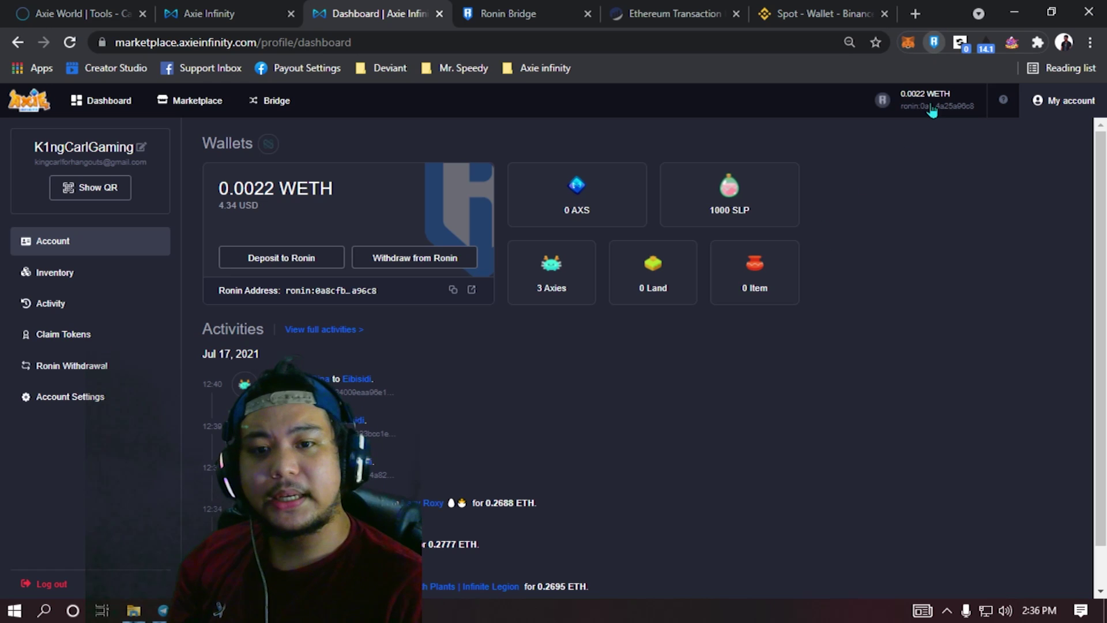
click(936, 46)
click(935, 44)
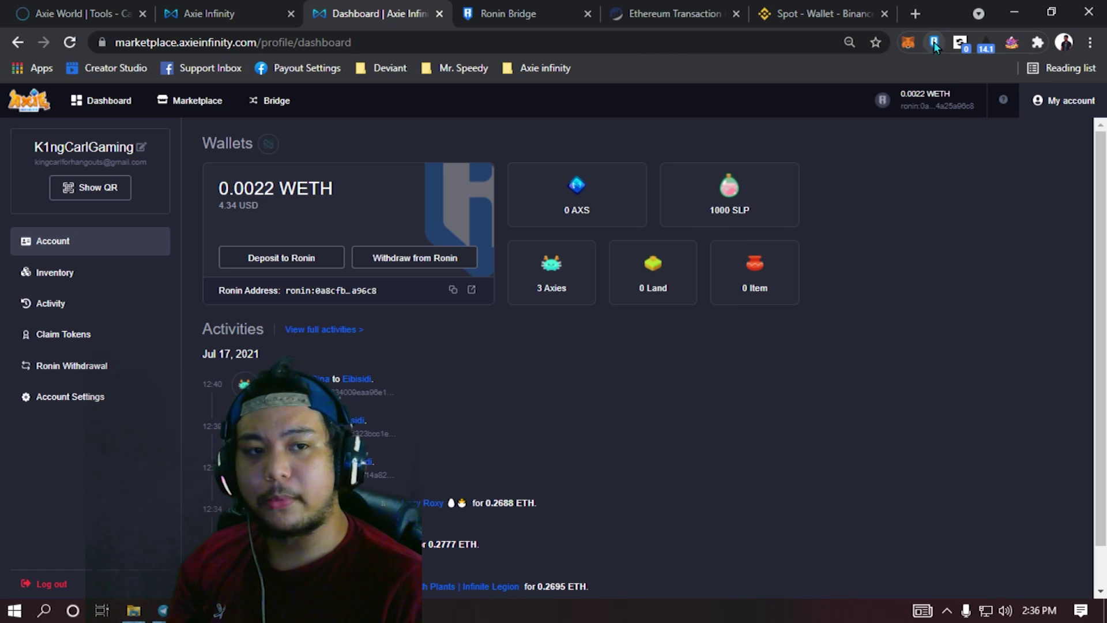
click(914, 44)
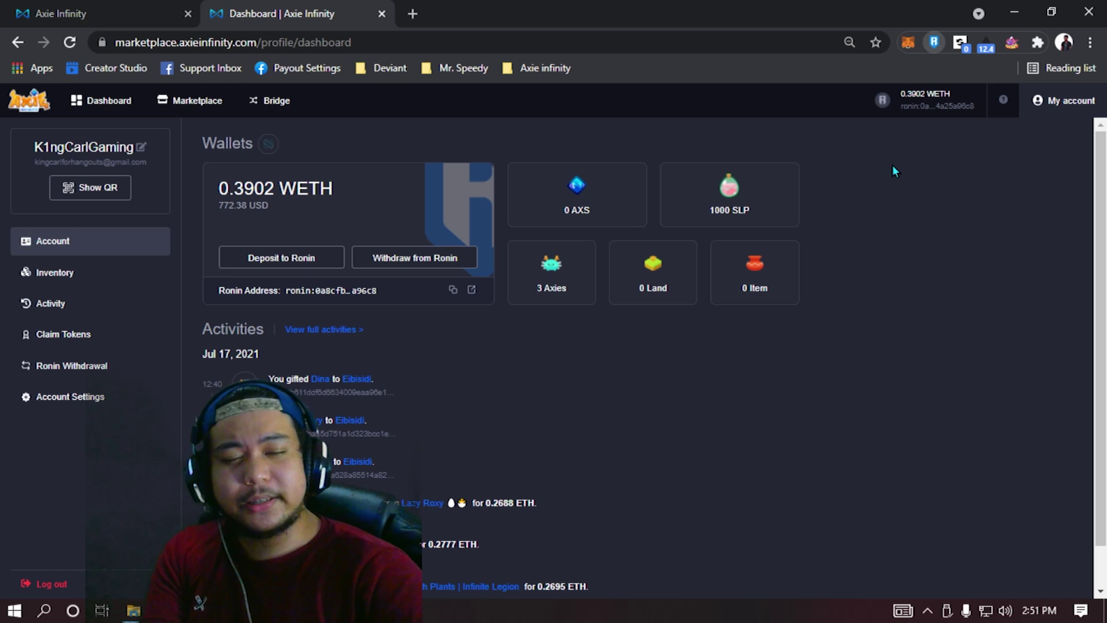
Step: Compare Account #1's balance in the Ronin wallet with the WETH balance and its USD value on the dashboard
click(934, 42)
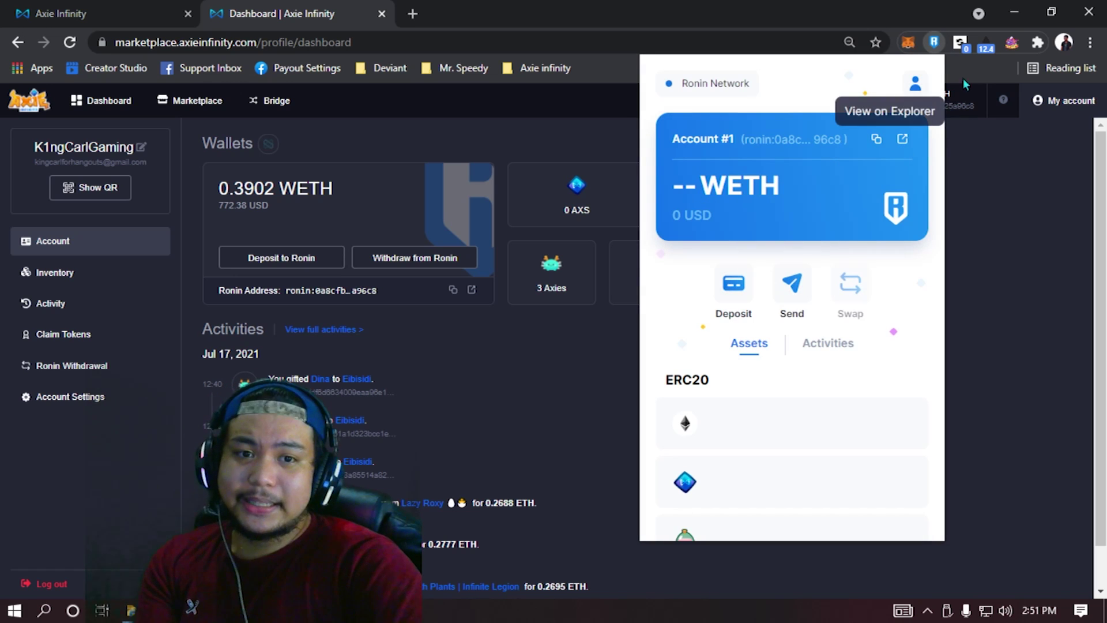
click(932, 49)
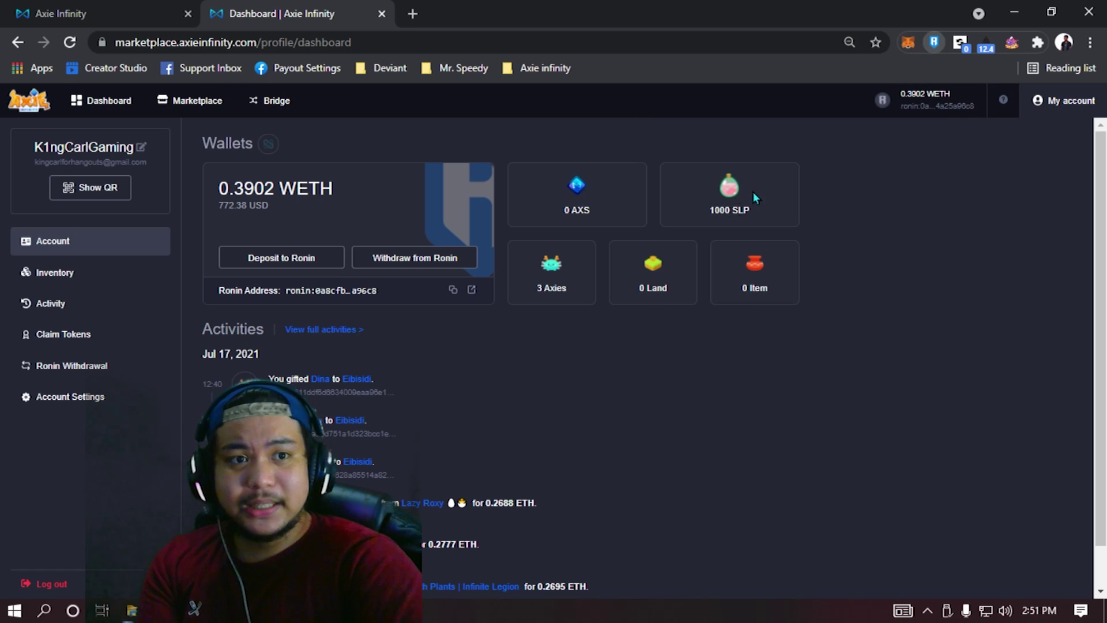
click(935, 42)
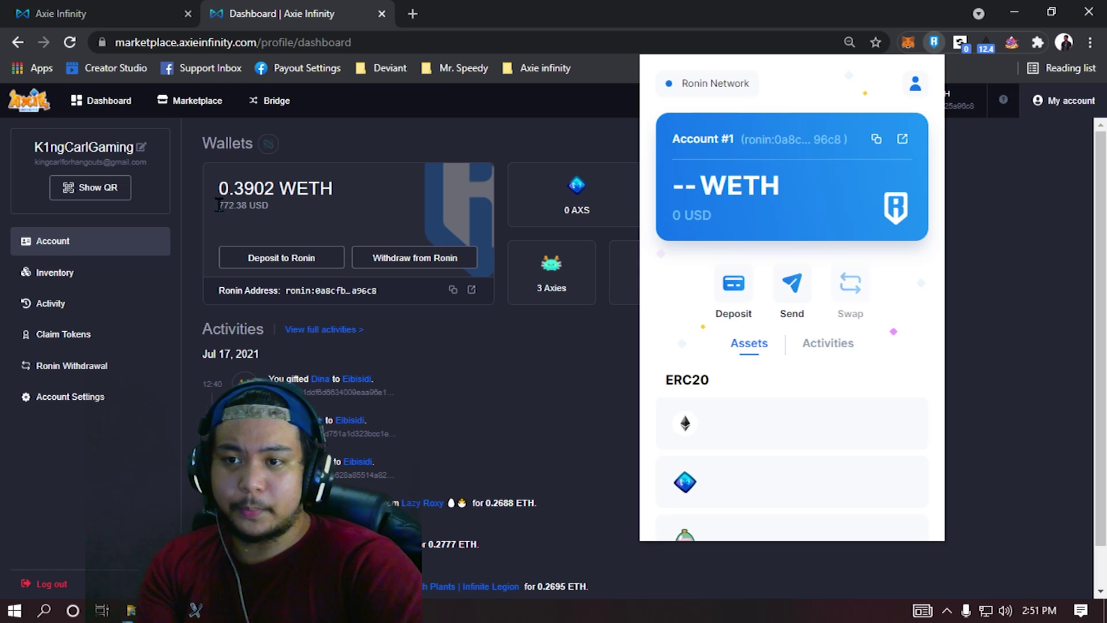
drag(220, 205, 276, 209)
click(277, 210)
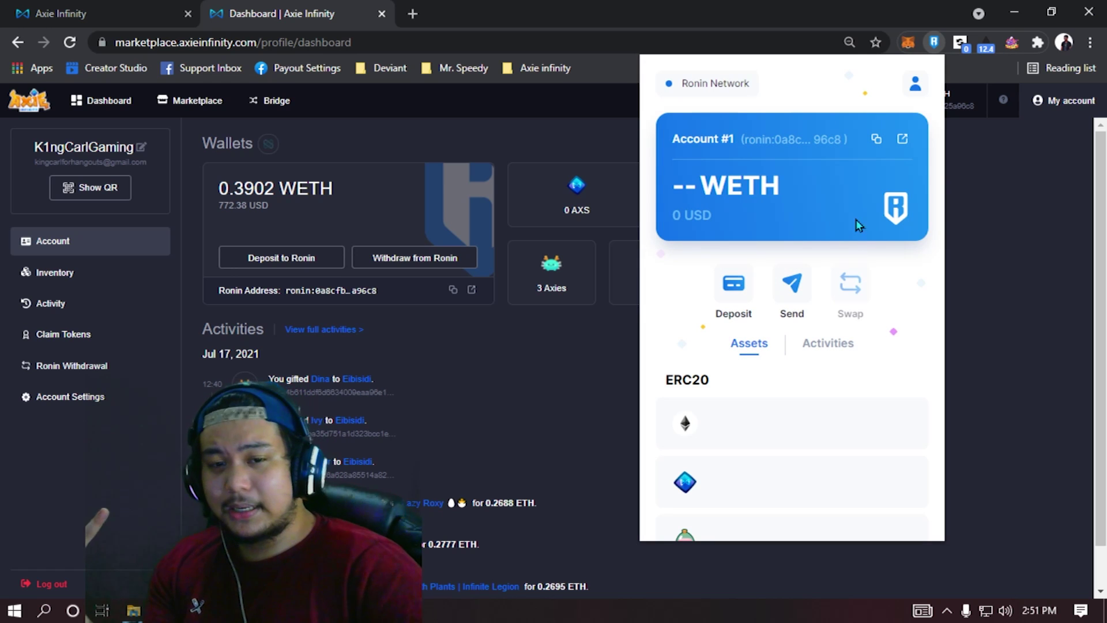
Step: Open the Axie Marketplace listings and look through the Parts and General filter options
click(190, 100)
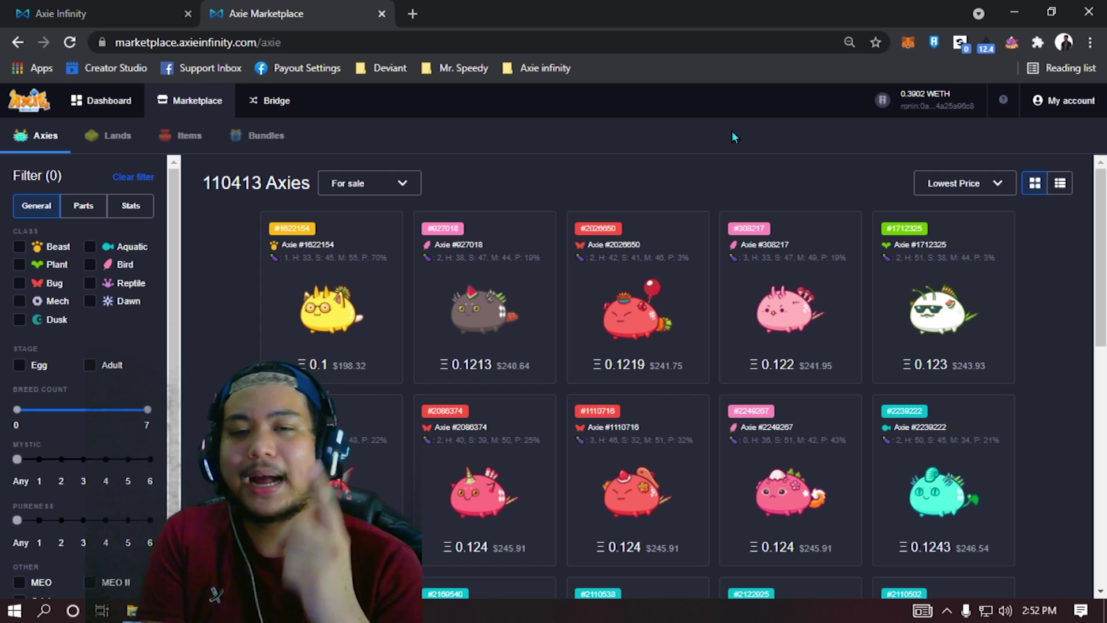
click(83, 206)
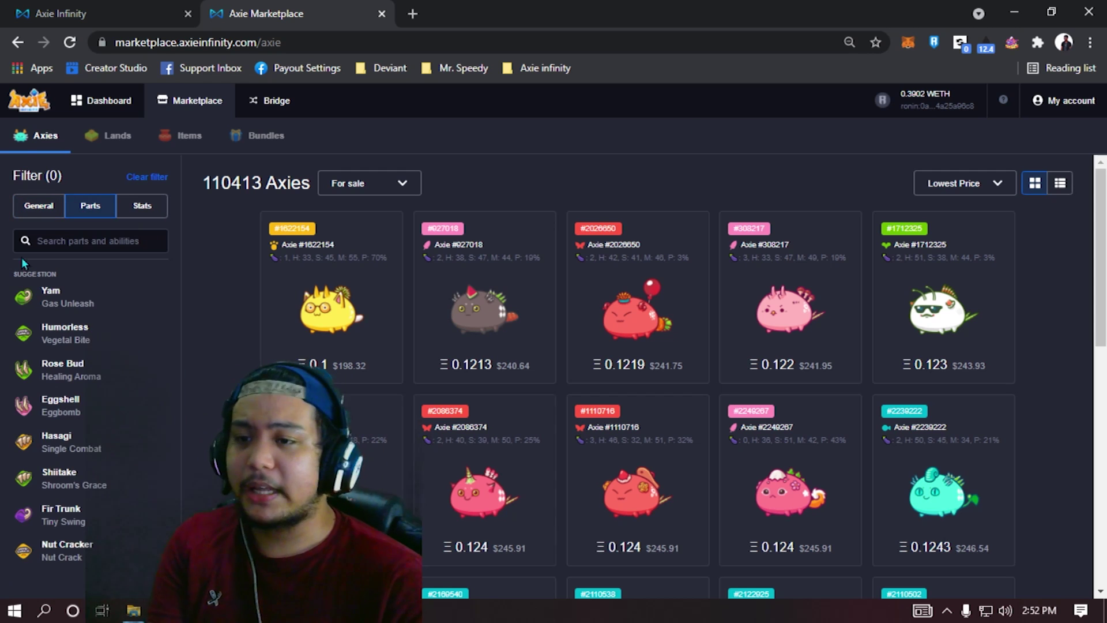
click(29, 208)
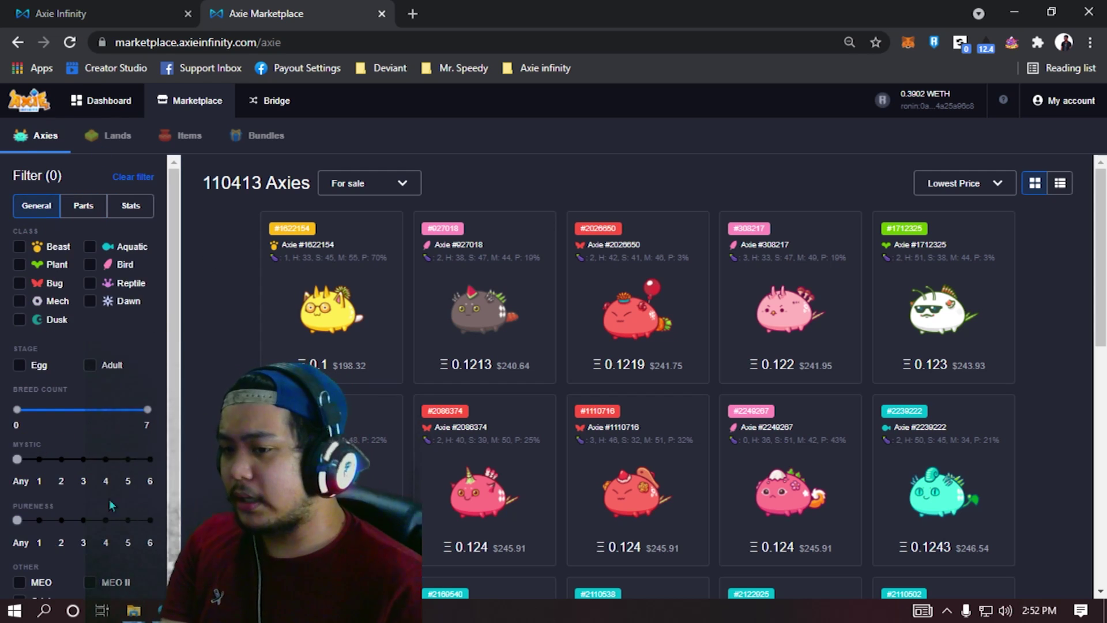
scroll(73, 340, down, 1)
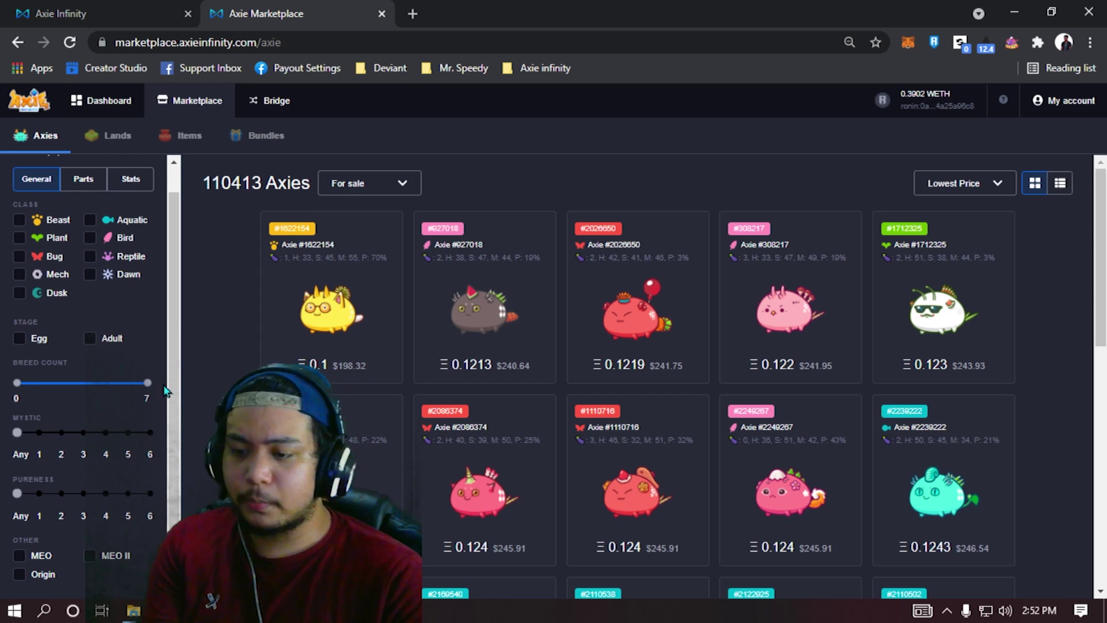